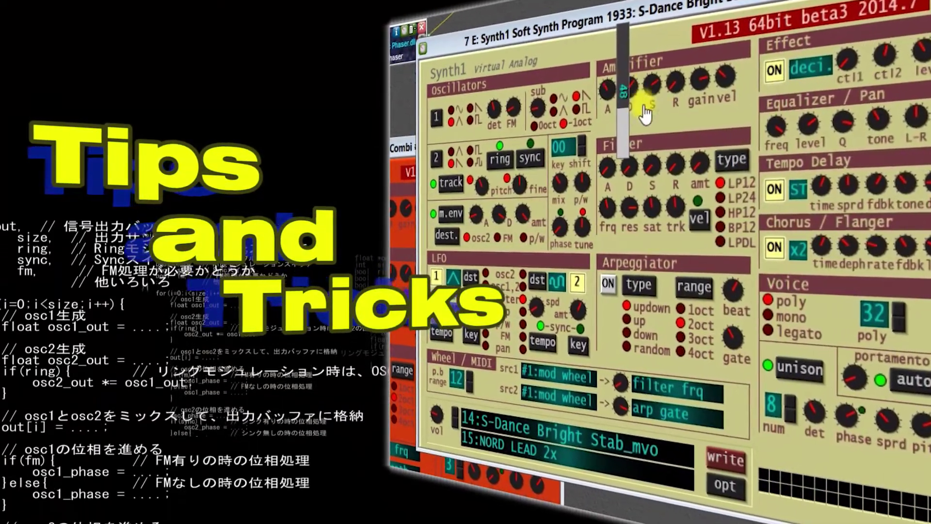
{"action": "left_click_drag", "start_coordinate": [645, 114], "coordinate": [819, 58]}
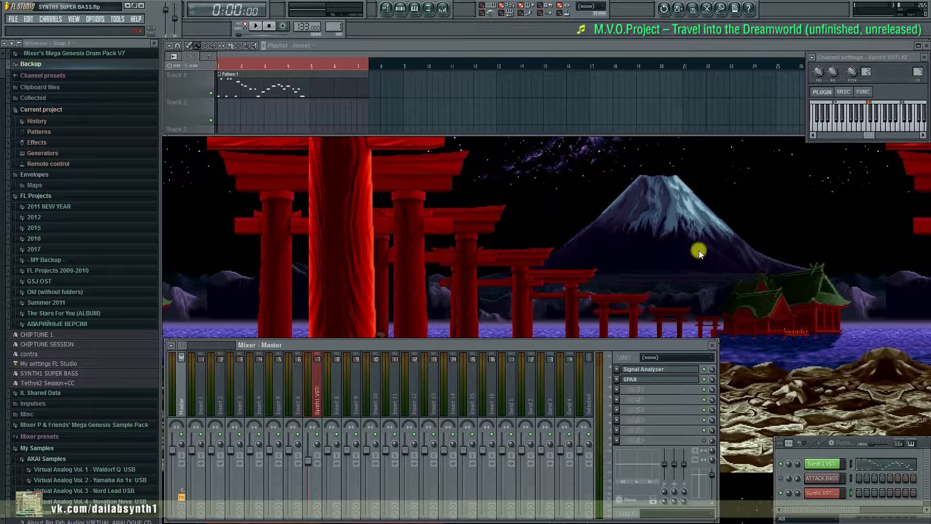
Step: Open the first Synth1 VSTi channel's plugin, switch to the Synth1 VSTi #2 plugin with the INIT patch, and reposition its window
{"action": "left_click", "coordinate": [819, 462]}
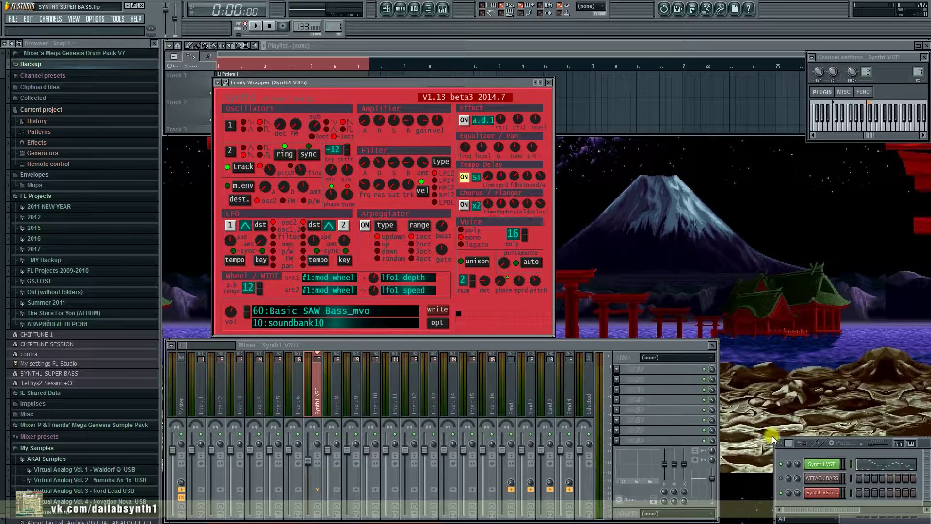
{"action": "left_click", "coordinate": [823, 493]}
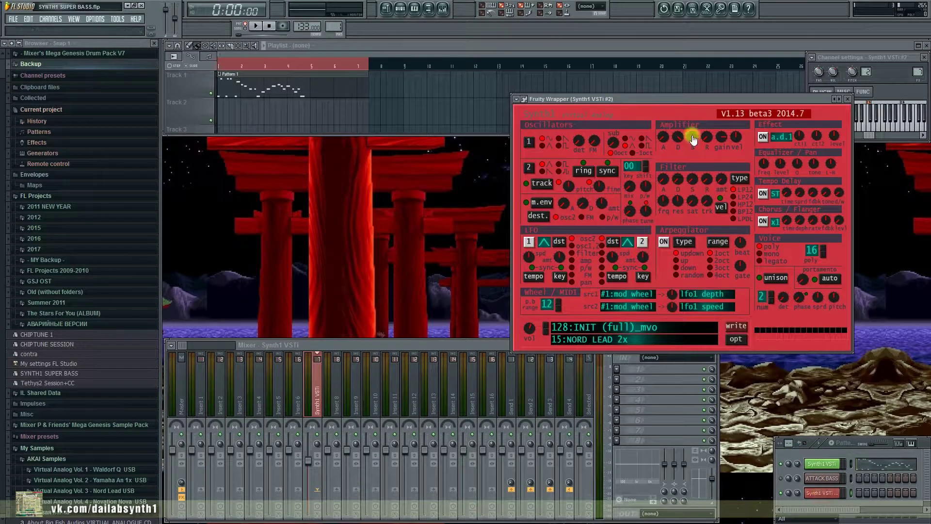
{"action": "left_click_drag", "start_coordinate": [704, 100], "coordinate": [657, 74]}
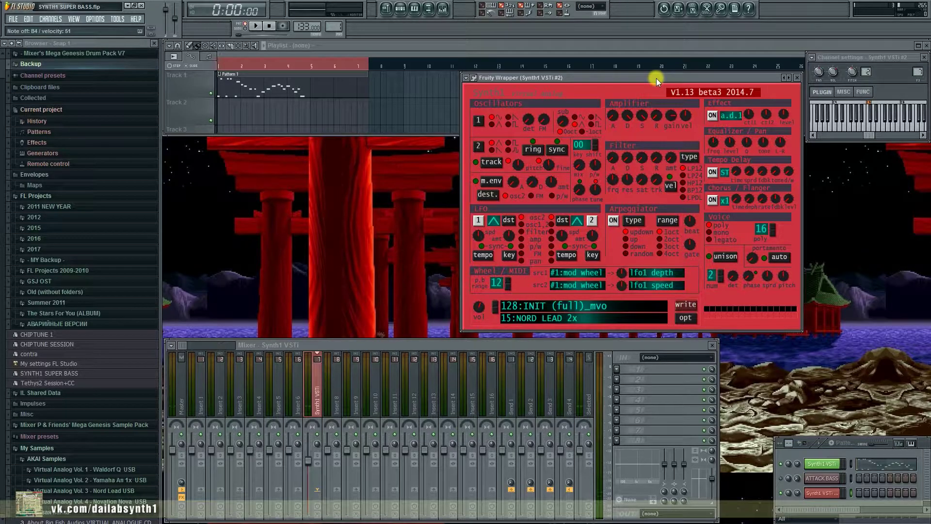
Step: Inspect the Synth1 and Master mixer tracks, view the master's Signal Analyzer and Voxengo SPAN displays, and close both analyzers
{"action": "left_click", "coordinate": [319, 389]}
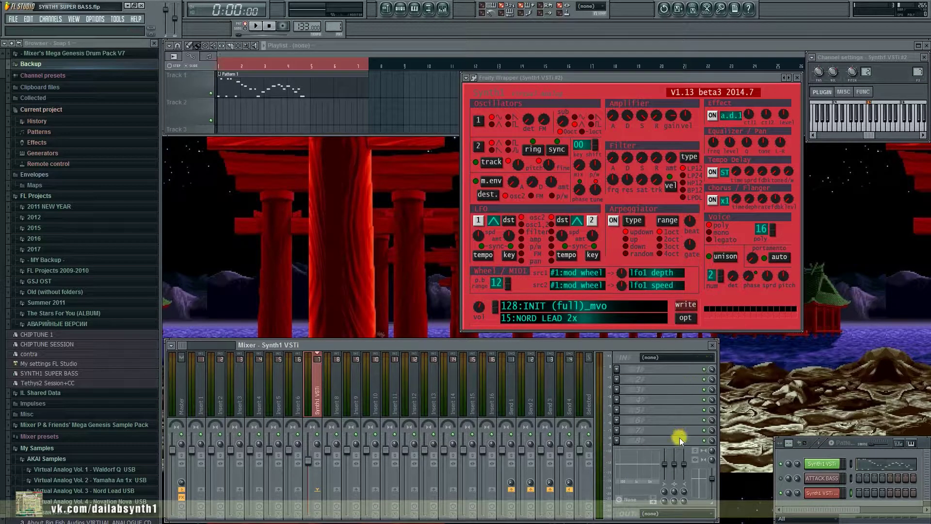
{"action": "left_click", "coordinate": [704, 369]}
{"action": "left_click", "coordinate": [705, 380]}
{"action": "mouse_move", "coordinate": [708, 385]}
{"action": "left_mouse_down"}
{"action": "mouse_move", "coordinate": [707, 440]}
{"action": "mouse_move", "coordinate": [588, 424]}
{"action": "mouse_move", "coordinate": [509, 374]}
{"action": "mouse_move", "coordinate": [136, 387]}
{"action": "left_mouse_up"}
{"action": "left_click", "coordinate": [183, 385]}
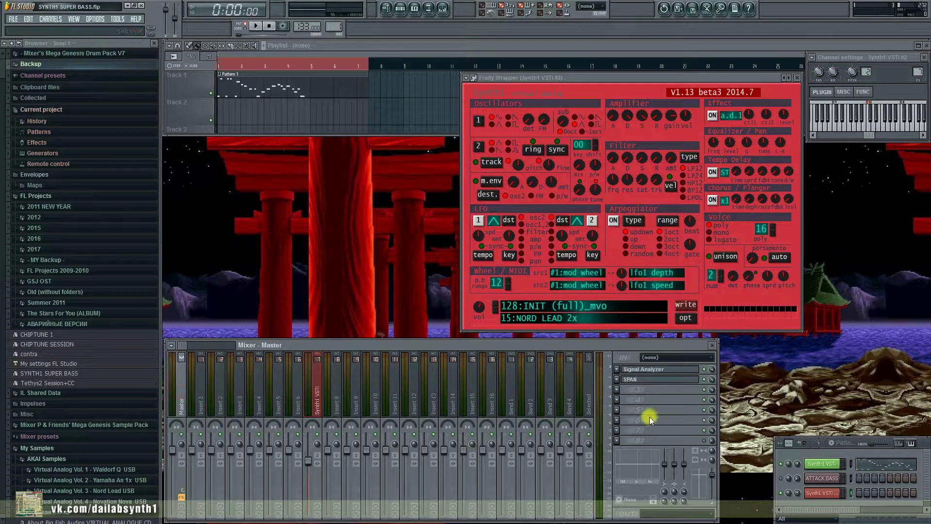
{"action": "left_click", "coordinate": [686, 373]}
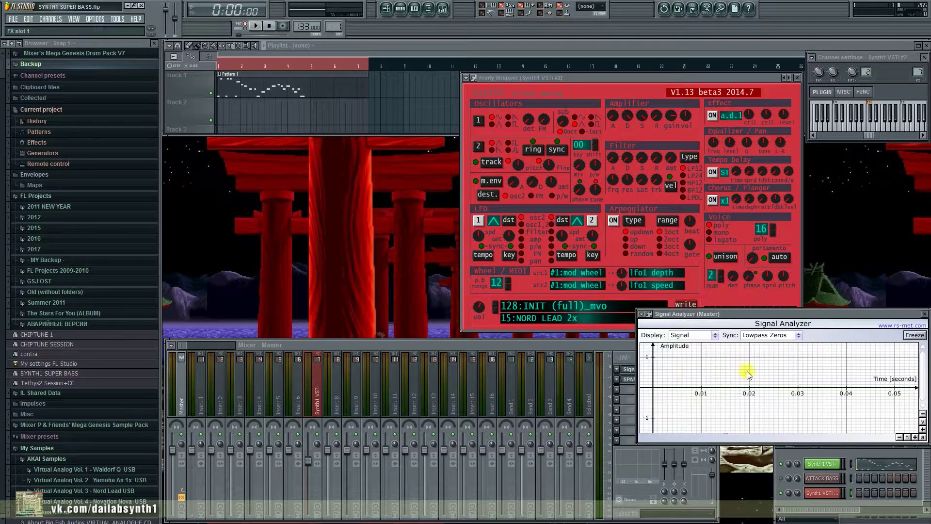
{"action": "left_click", "coordinate": [629, 380]}
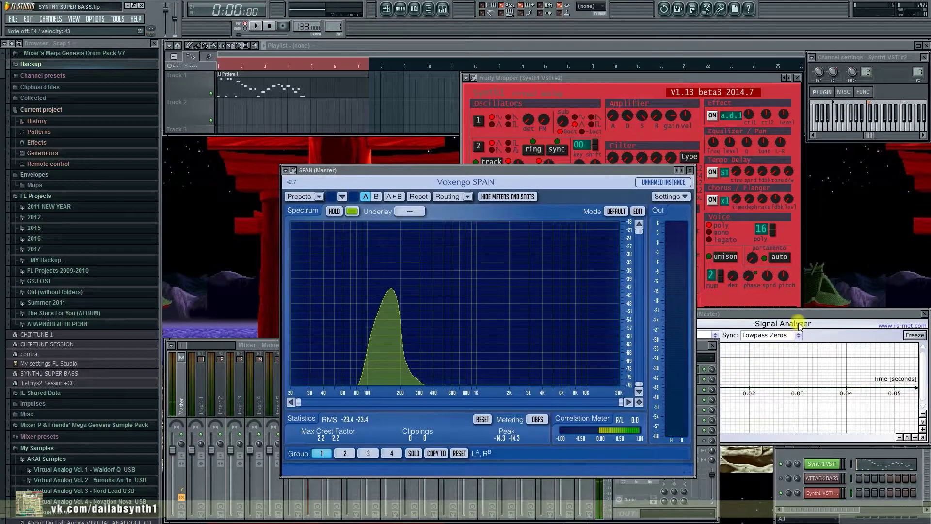
{"action": "left_click", "coordinate": [735, 370]}
{"action": "left_click", "coordinate": [573, 173]}
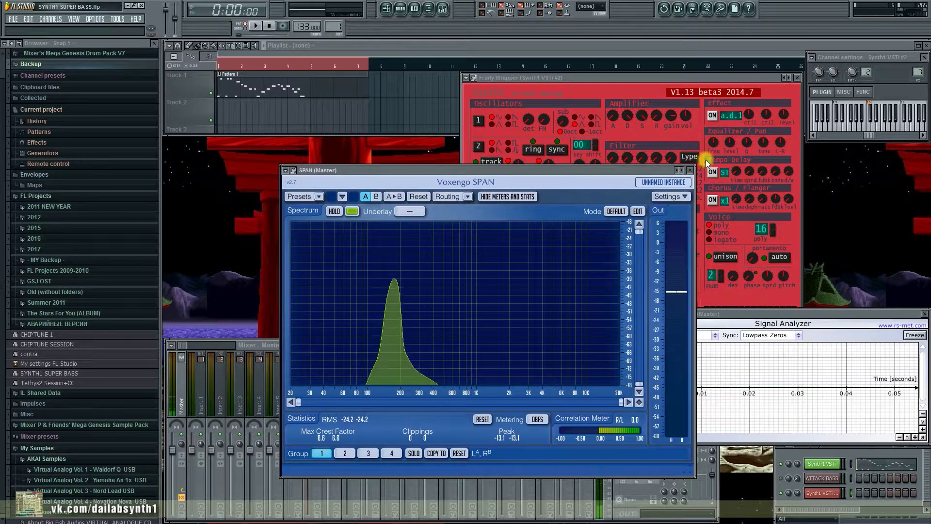
{"action": "left_click", "coordinate": [690, 171]}
{"action": "left_click", "coordinate": [925, 314]}
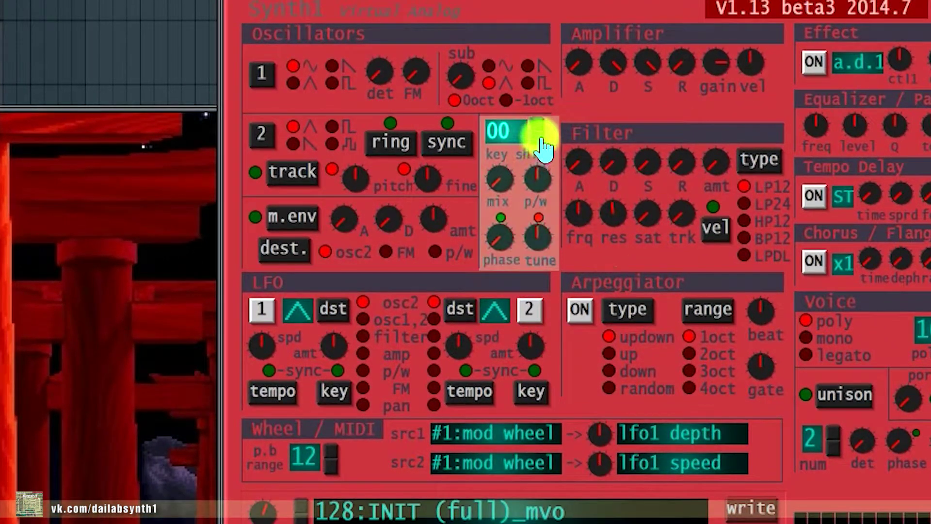
Step: Set the INIT patch's key shift to -12, oscillators 1 and 2 to saw waves, and the voice mode to mono
{"action": "left_click_drag", "start_coordinate": [540, 148], "coordinate": [537, 146]}
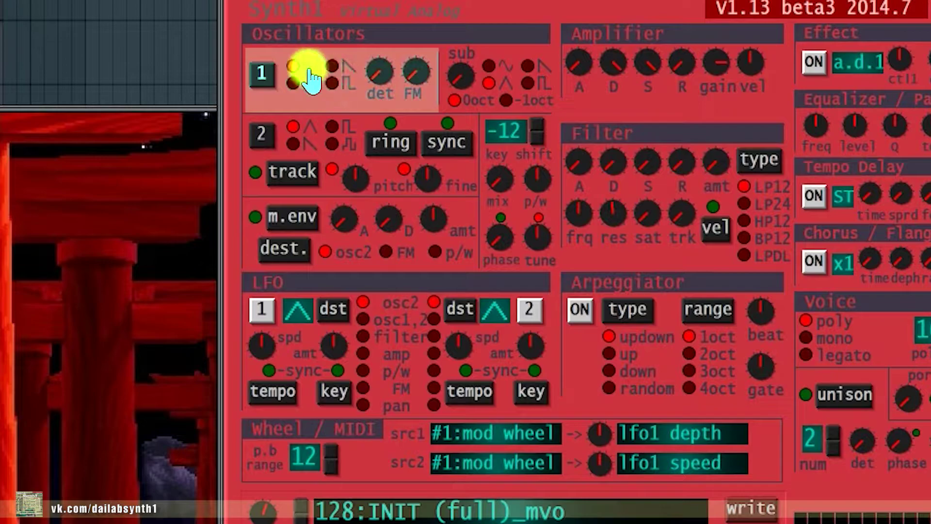
{"action": "left_click", "coordinate": [332, 66]}
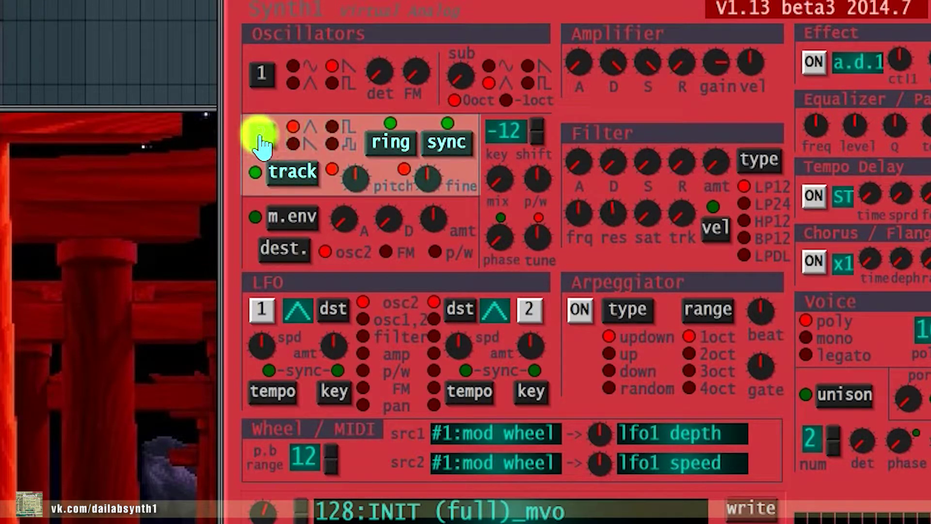
{"action": "left_click", "coordinate": [293, 143]}
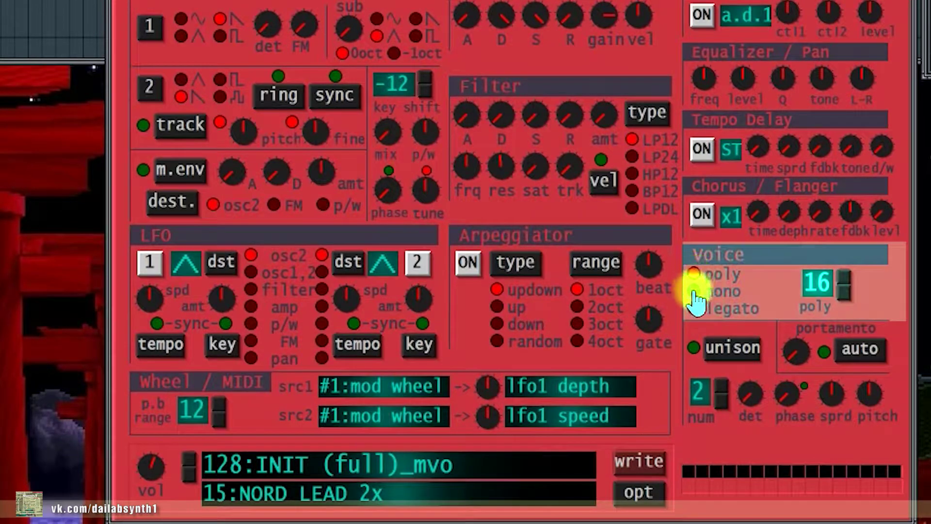
{"action": "left_click", "coordinate": [695, 291]}
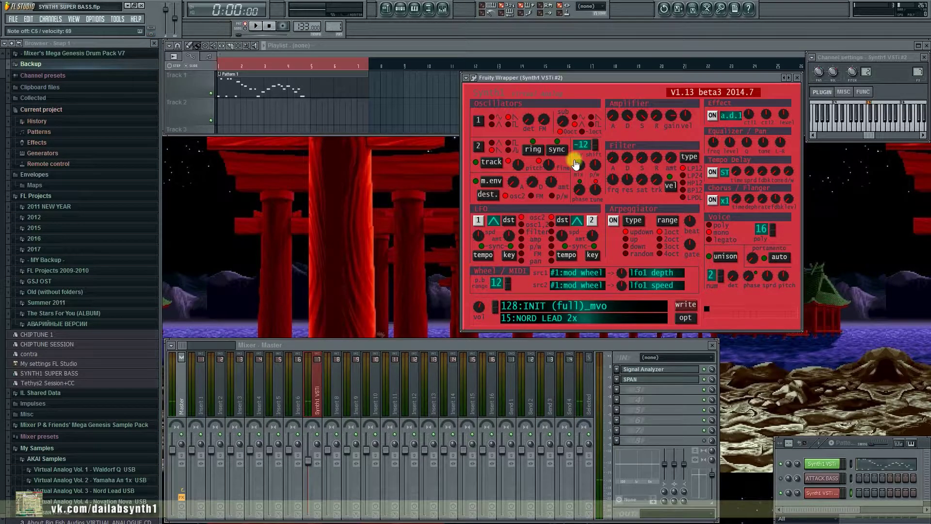
Step: Compare with the Basic SAW Bass_mvo patch, and set the INIT patch's sub oscillator to a saw wave at -1oct with its level past halfway
{"action": "left_click", "coordinate": [825, 463]}
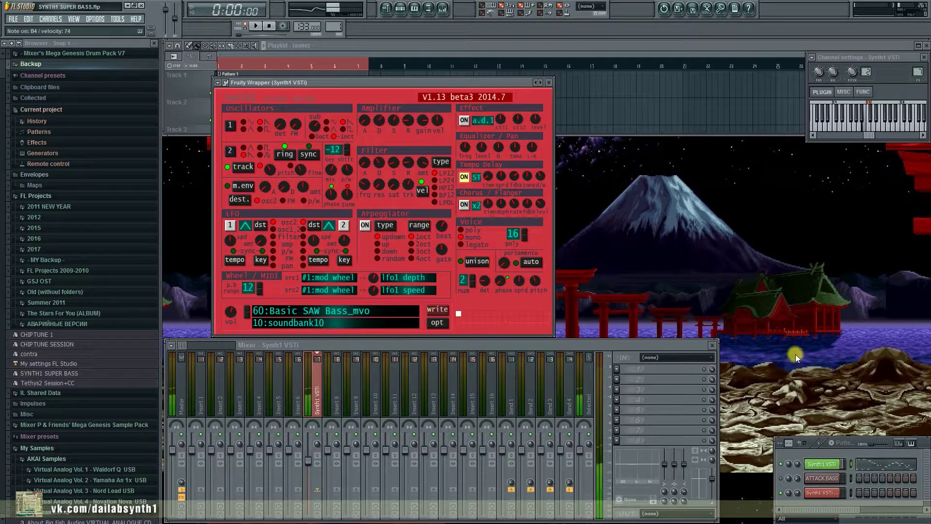
{"action": "left_click", "coordinate": [820, 494]}
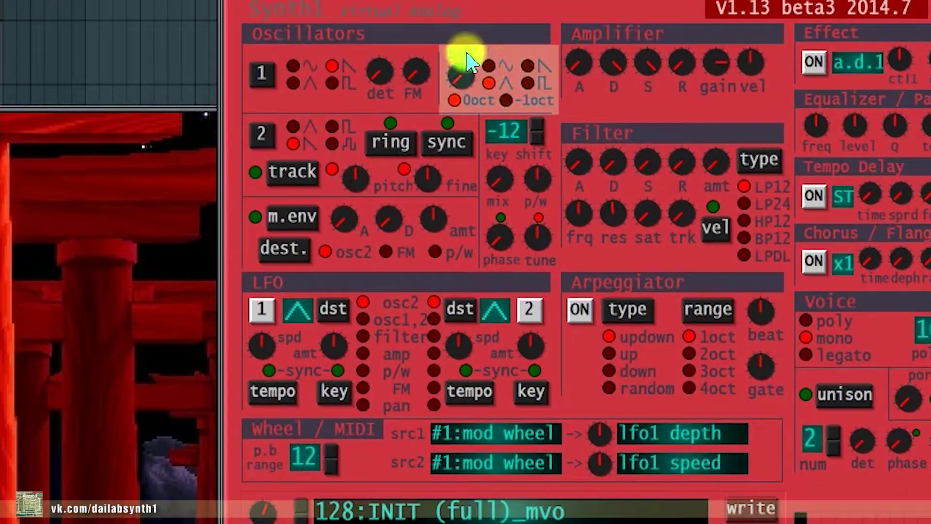
{"action": "left_click", "coordinate": [506, 101]}
{"action": "left_click", "coordinate": [528, 66]}
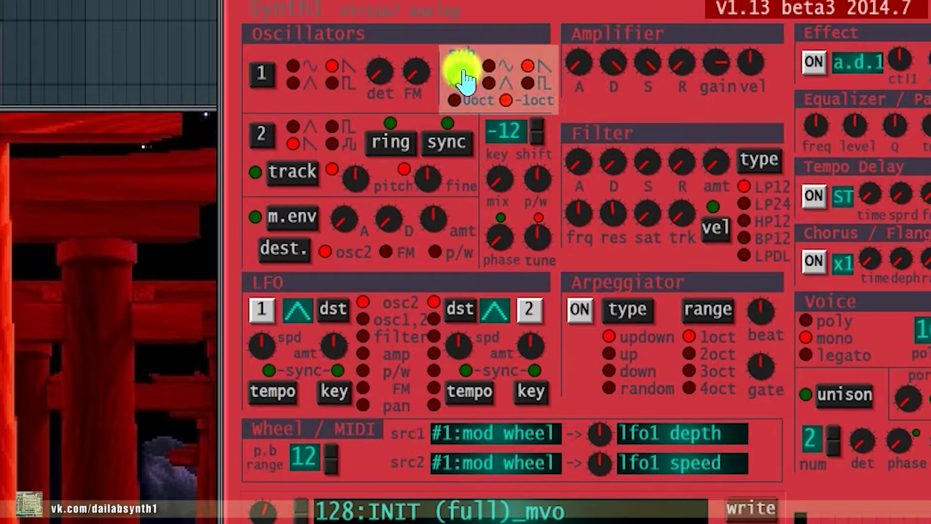
{"action": "left_click_drag", "start_coordinate": [461, 77], "coordinate": [461, 37]}
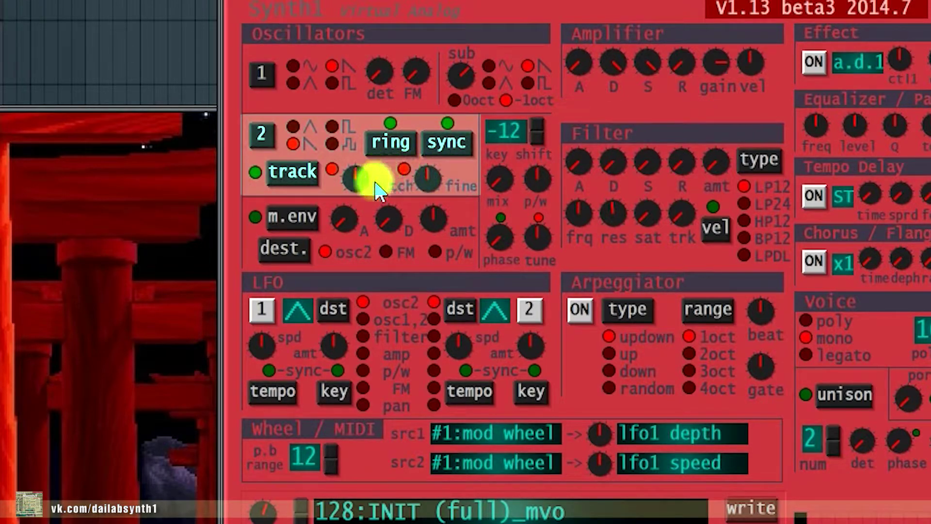
Step: Enable track on oscillator 2, lower its pitch and fine tuning slightly, and raise the oscillator mix slightly past centre
{"action": "left_click", "coordinate": [287, 180]}
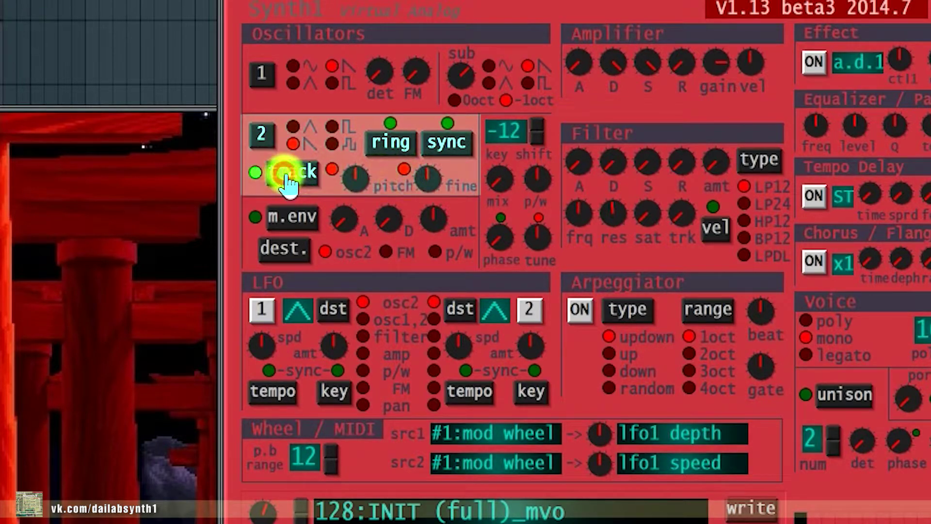
{"action": "left_click_drag", "start_coordinate": [354, 187], "coordinate": [352, 198]}
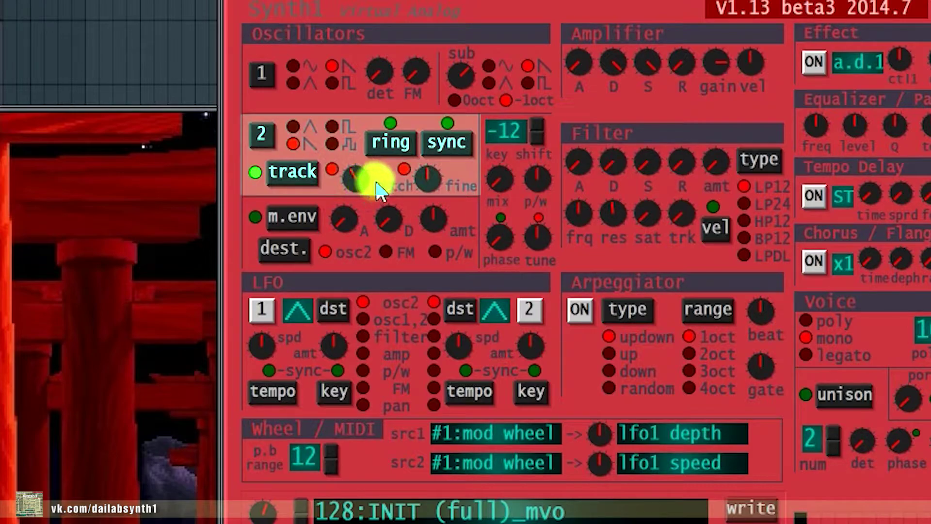
{"action": "left_click_drag", "start_coordinate": [426, 180], "coordinate": [426, 187]}
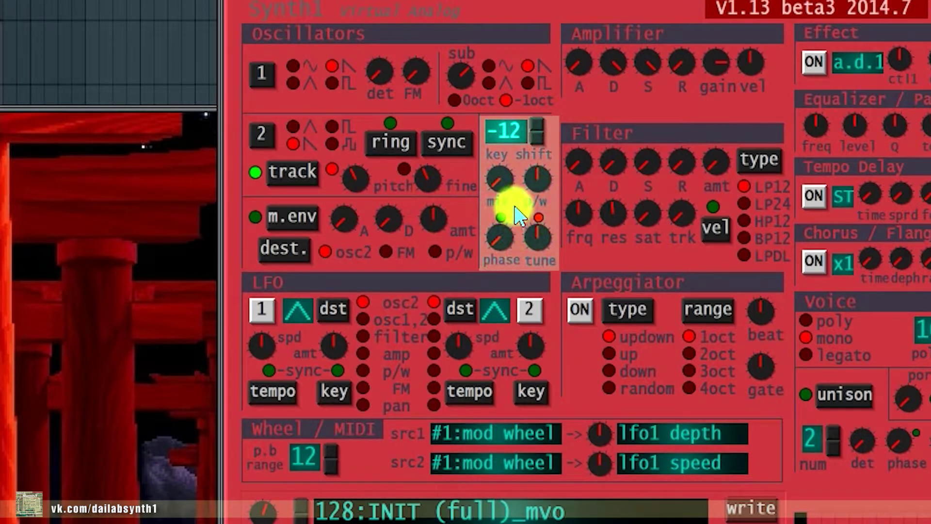
{"action": "left_click_drag", "start_coordinate": [501, 179], "coordinate": [549, 91]}
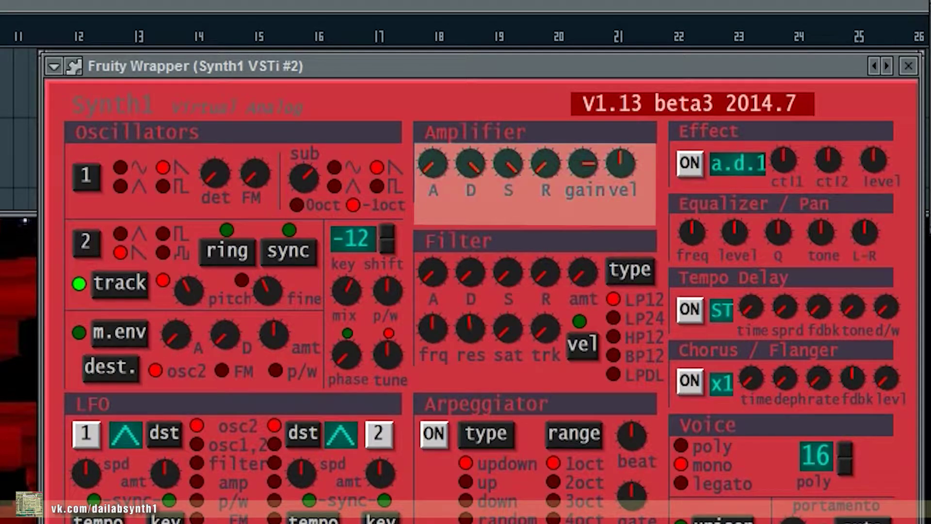
Step: Shape the amplifier envelope with minimum attack, decay at about two thirds, sustain slightly past centre, and a short release
{"action": "left_click", "coordinate": [433, 163]}
{"action": "left_click_drag", "start_coordinate": [468, 163], "coordinate": [474, 223]}
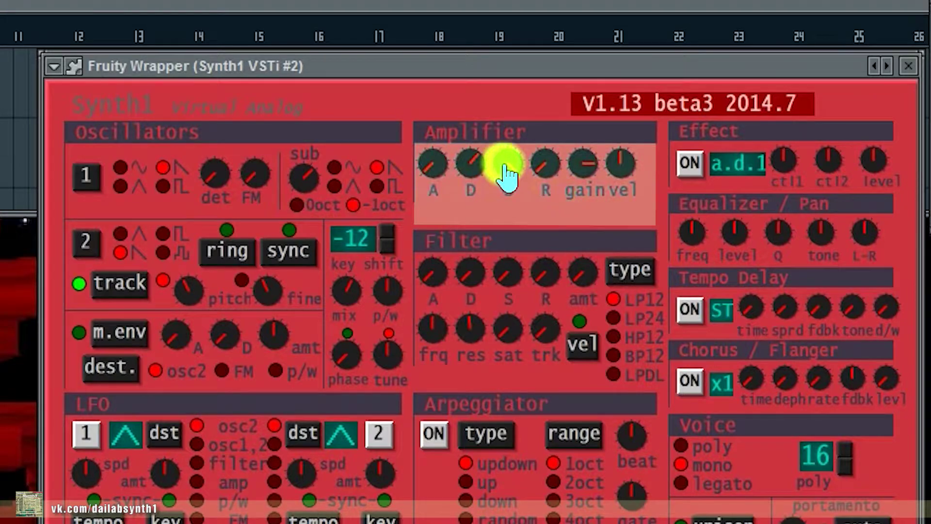
{"action": "left_click_drag", "start_coordinate": [505, 165], "coordinate": [515, 225]}
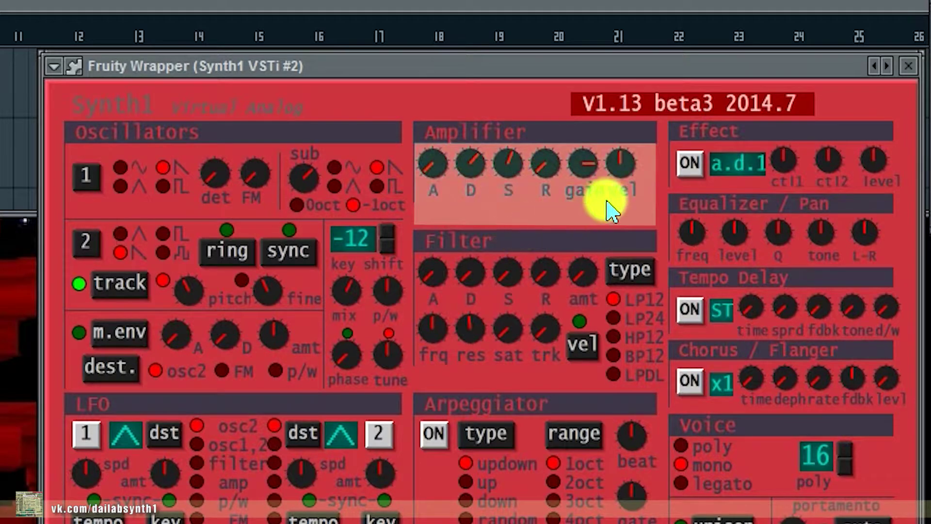
{"action": "left_click_drag", "start_coordinate": [545, 166], "coordinate": [549, 140]}
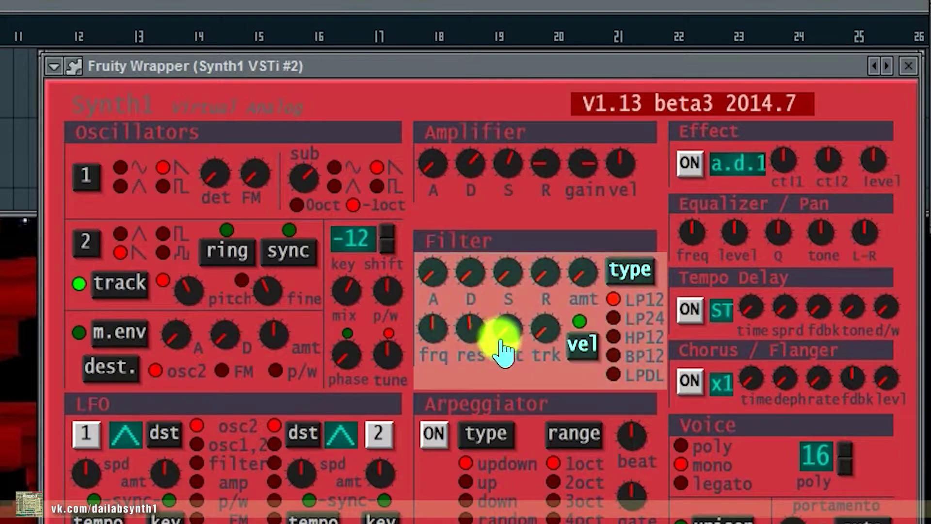
Step: Shape the filter envelope with minimum attack, decay below centre, low sustain, and a short release
{"action": "left_click", "coordinate": [433, 274]}
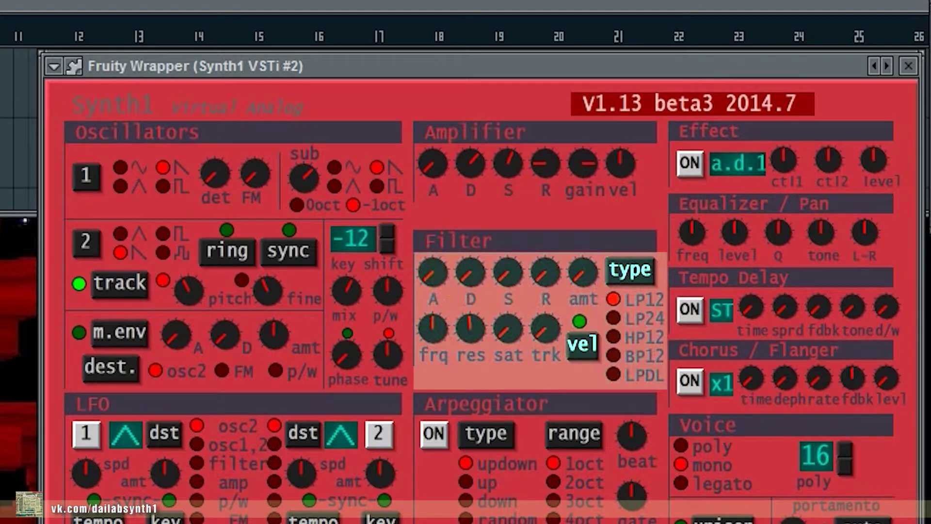
{"action": "left_click_drag", "start_coordinate": [473, 275], "coordinate": [475, 217]}
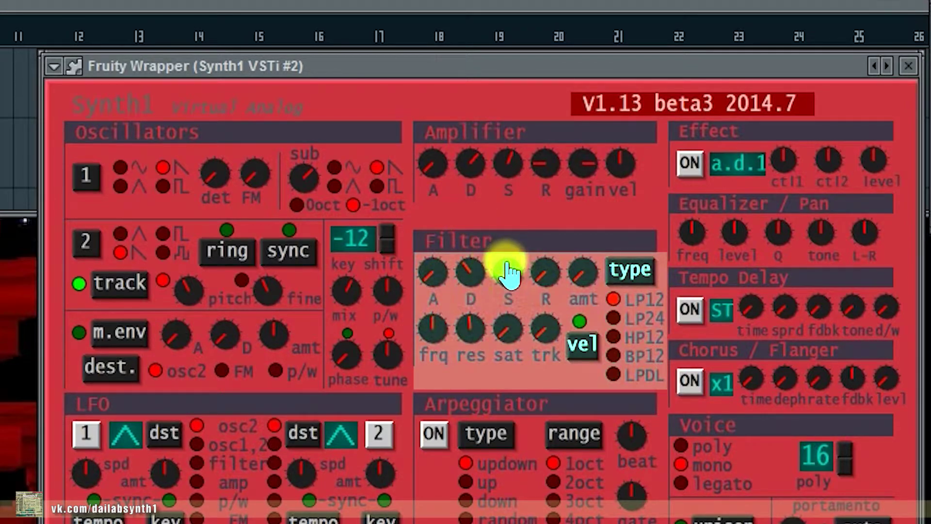
{"action": "left_click_drag", "start_coordinate": [507, 275], "coordinate": [508, 247]}
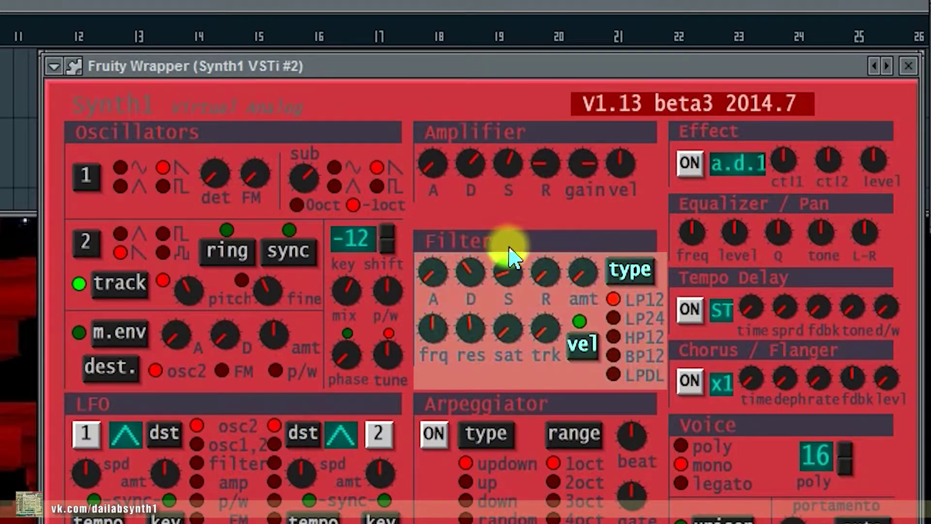
{"action": "left_click_drag", "start_coordinate": [545, 276], "coordinate": [545, 242]}
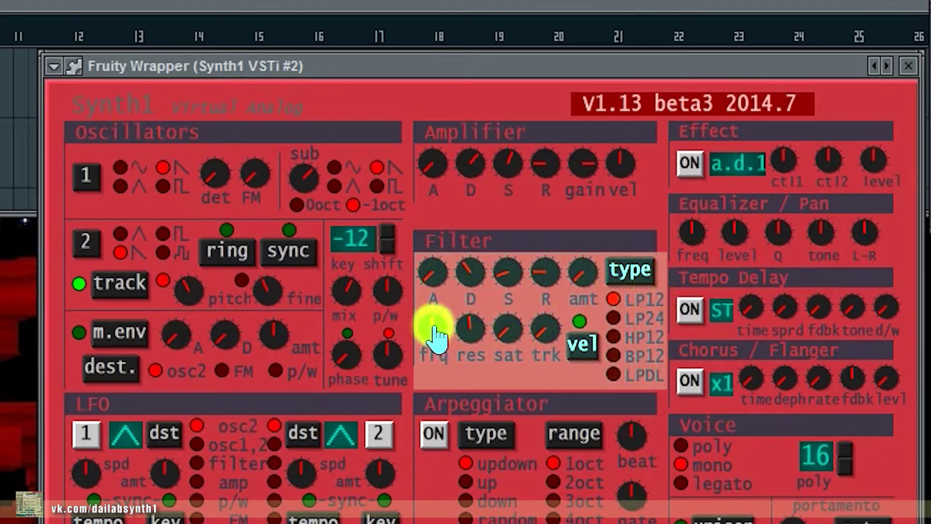
Step: Lower the filter frequency to about a quarter, raise key tracking slightly past centre, and raise the filter envelope amount close to maximum
{"action": "left_click_drag", "start_coordinate": [434, 327], "coordinate": [443, 363]}
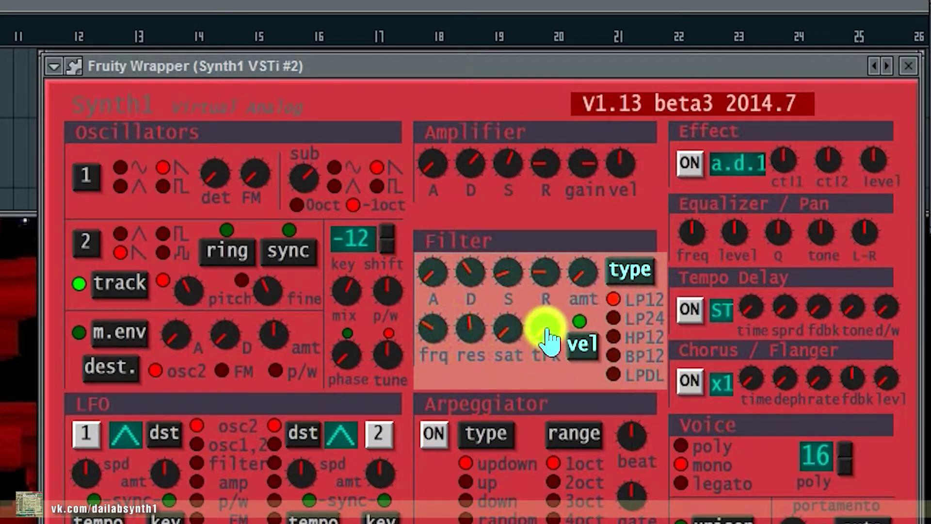
{"action": "left_click_drag", "start_coordinate": [548, 330], "coordinate": [552, 240]}
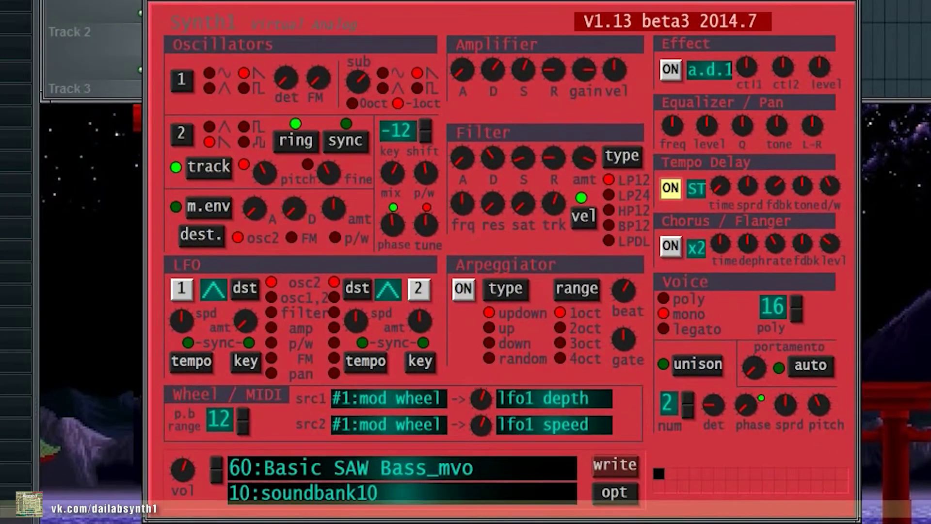
{"action": "left_click_drag", "start_coordinate": [474, 219], "coordinate": [473, 230]}
{"action": "left_click", "coordinate": [566, 208]}
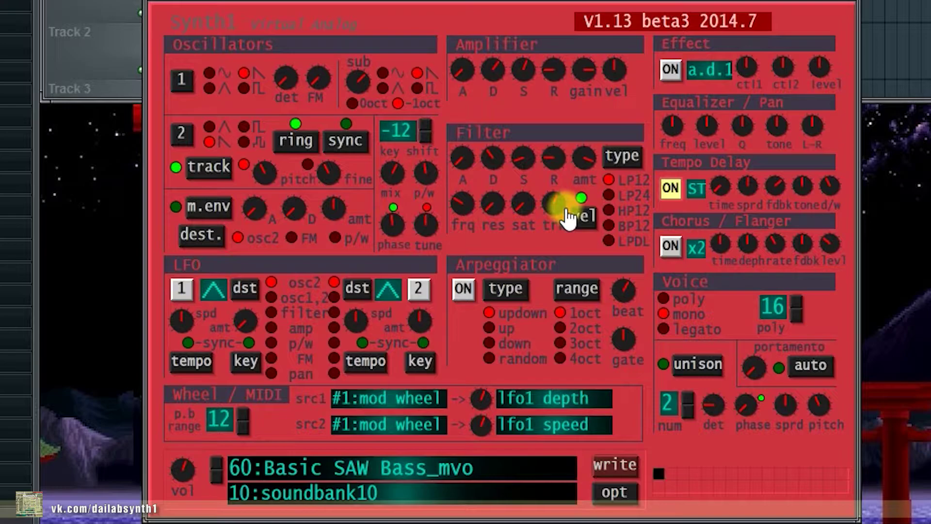
{"action": "left_click_drag", "start_coordinate": [565, 210], "coordinate": [566, 196]}
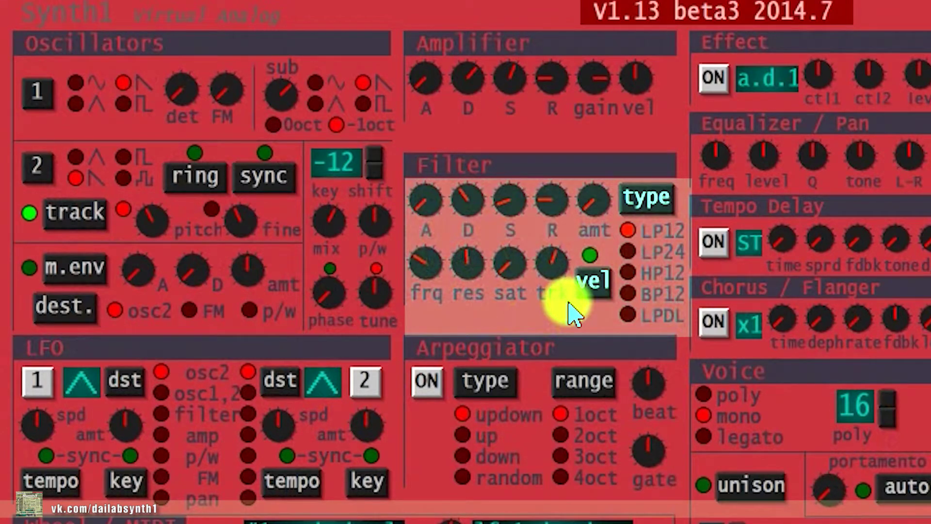
{"action": "left_click_drag", "start_coordinate": [596, 206], "coordinate": [651, 37]}
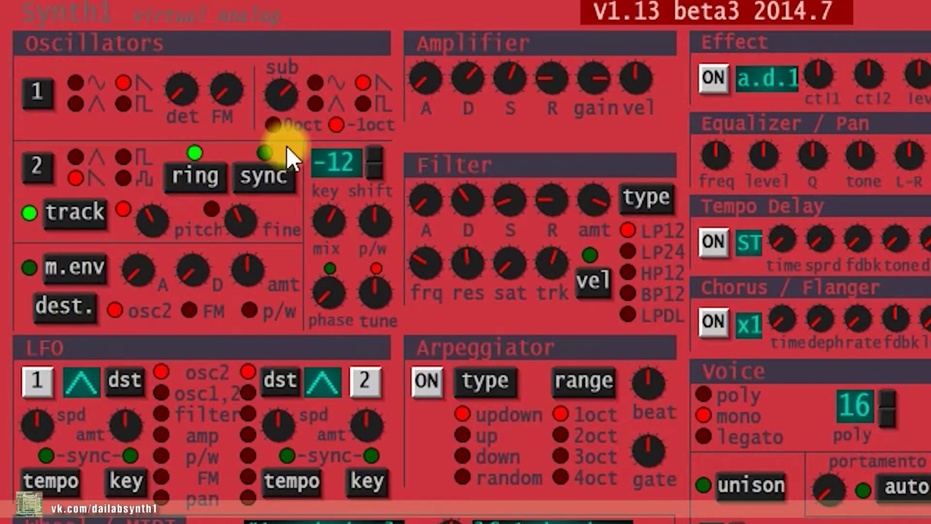
Step: Try the sync option on oscillator 2
{"action": "left_click", "coordinate": [267, 180]}
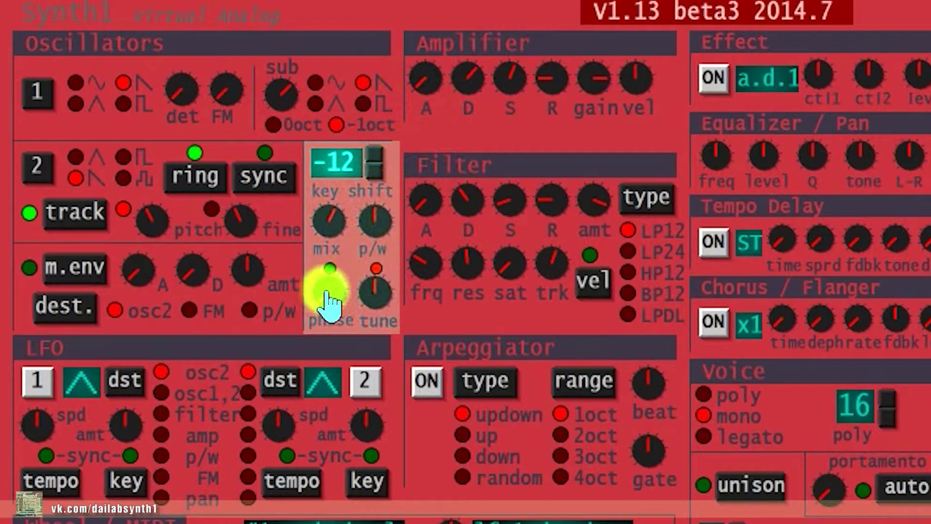
Step: Turn on the oscillator phase control and set it slightly below centre
{"action": "left_click_drag", "start_coordinate": [328, 298], "coordinate": [339, 216]}
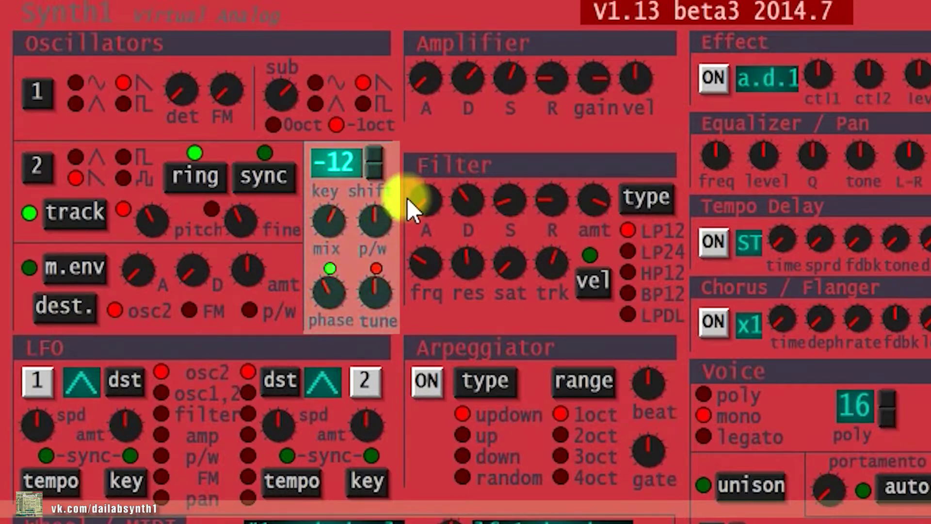
{"action": "left_click_drag", "start_coordinate": [329, 292], "coordinate": [336, 296]}
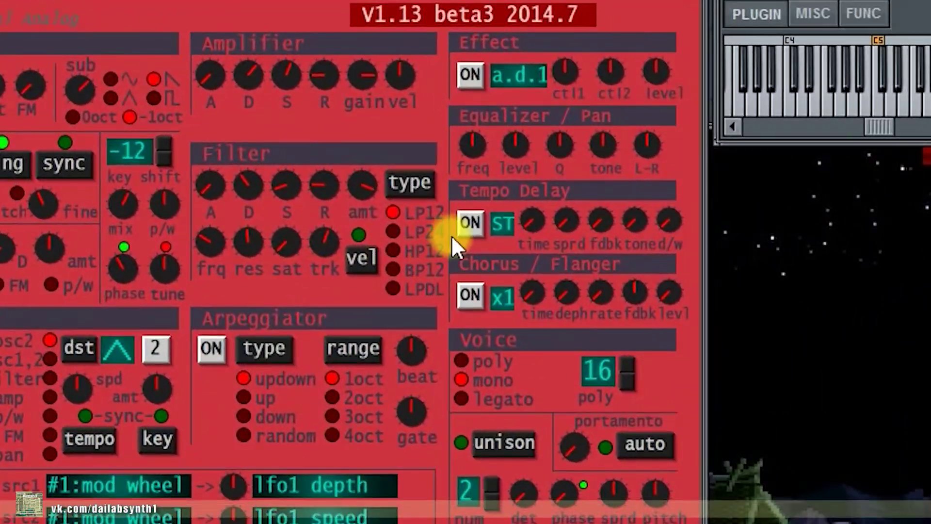
Step: Enable the tempo delay in ST mode with minimum time, spread at centre, feedback at about two thirds, and tone at centre
{"action": "left_click", "coordinate": [470, 226]}
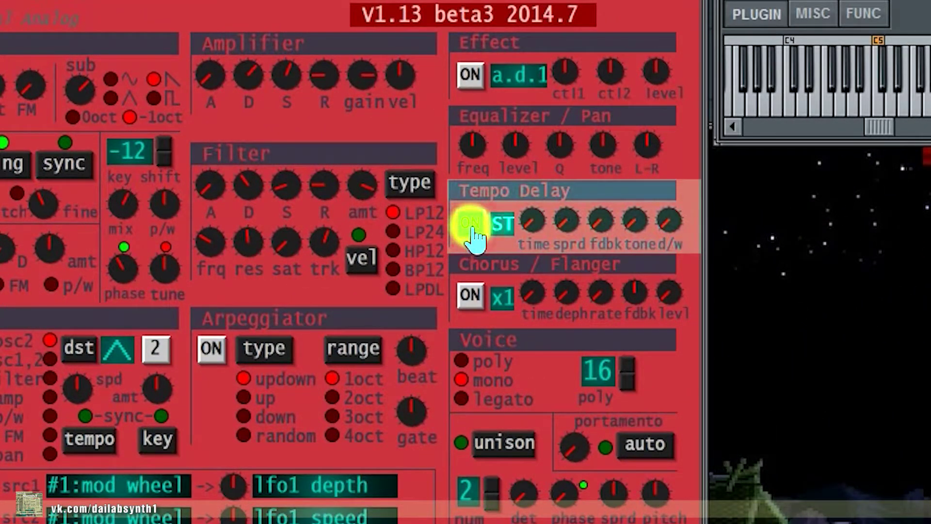
{"action": "left_click", "coordinate": [500, 225]}
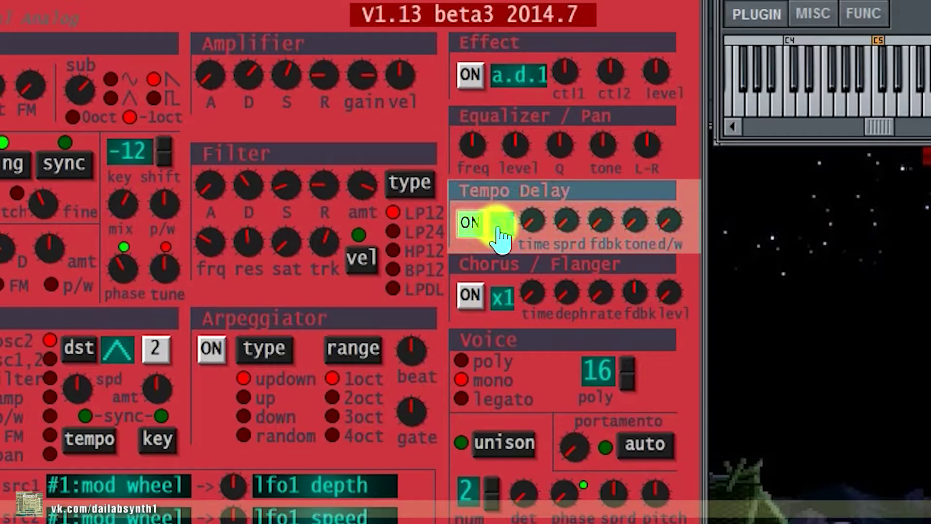
{"action": "left_click", "coordinate": [502, 232]}
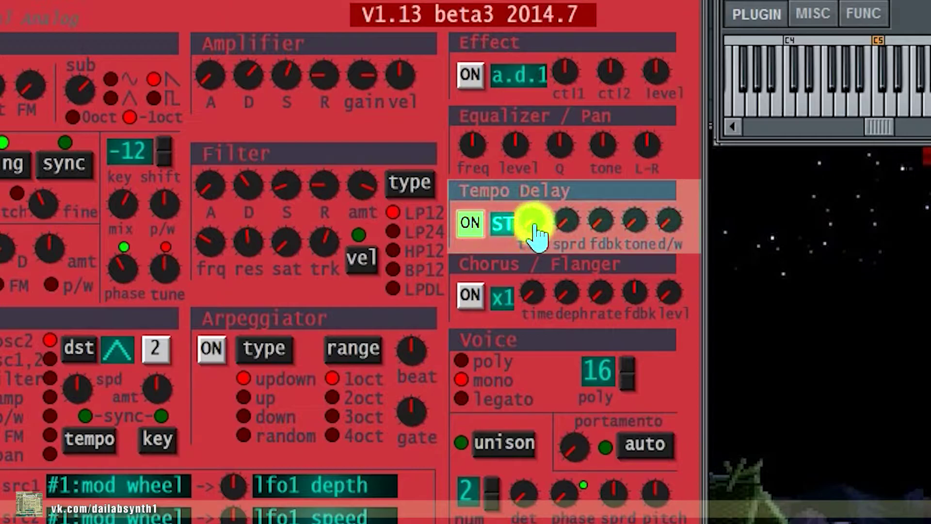
{"action": "left_click_drag", "start_coordinate": [530, 220], "coordinate": [566, 146]}
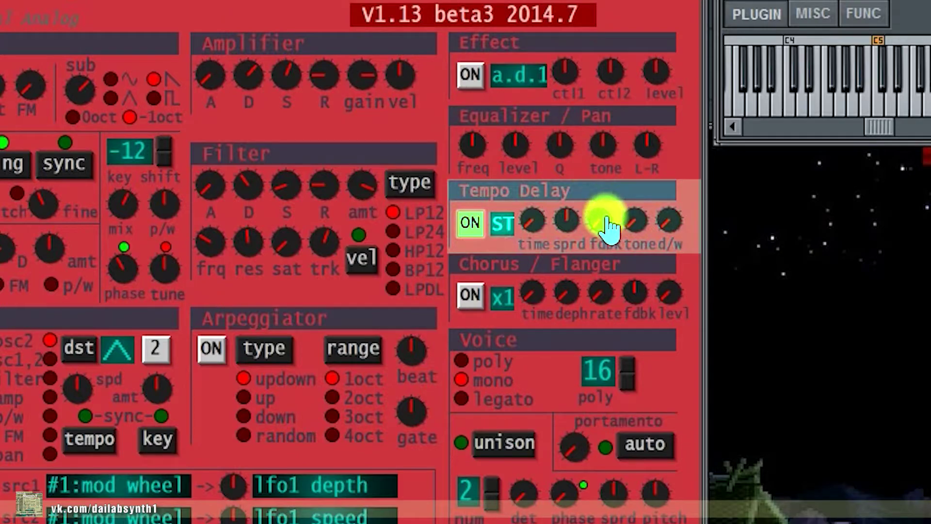
{"action": "left_click_drag", "start_coordinate": [601, 223], "coordinate": [616, 113]}
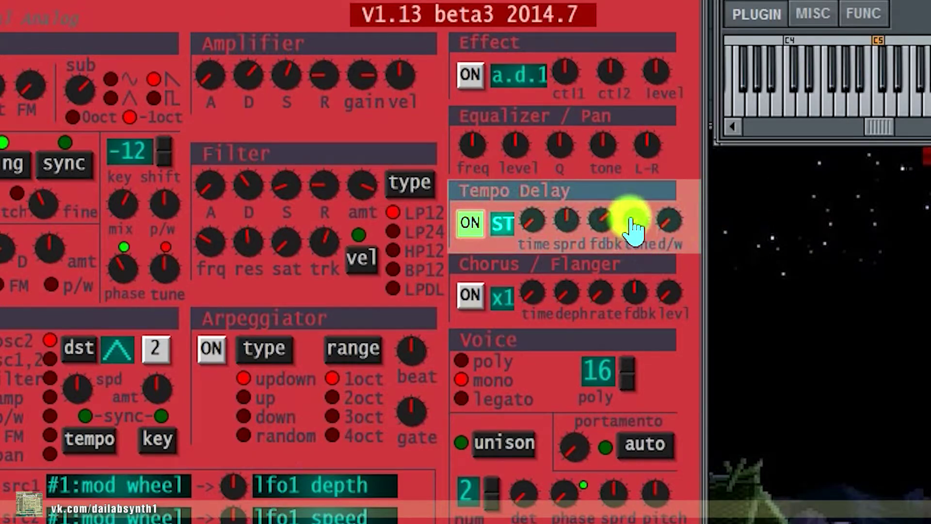
{"action": "left_click_drag", "start_coordinate": [630, 219], "coordinate": [651, 141]}
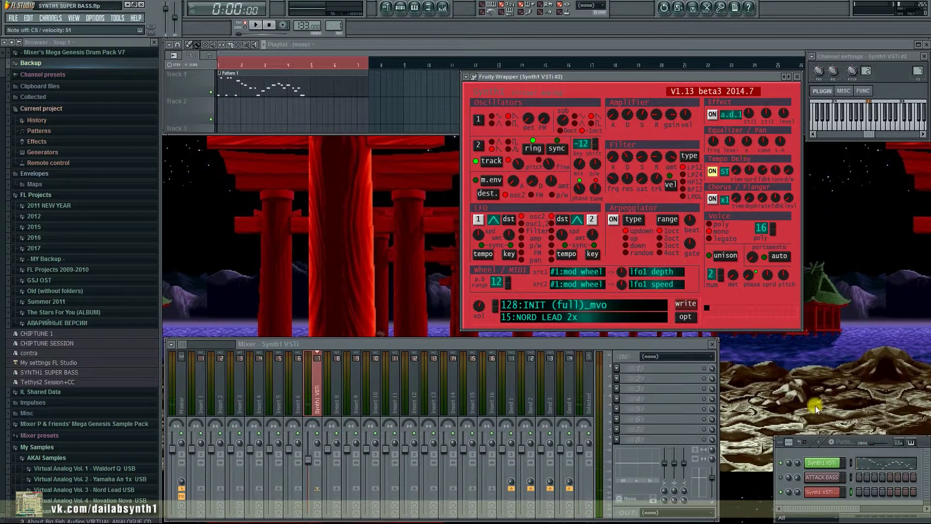
Step: Raise the tempo delay's dry/wet amount, comparing the sound and settings with the finished Basic SAW Bass_mvo patch
{"action": "left_click", "coordinate": [821, 462]}
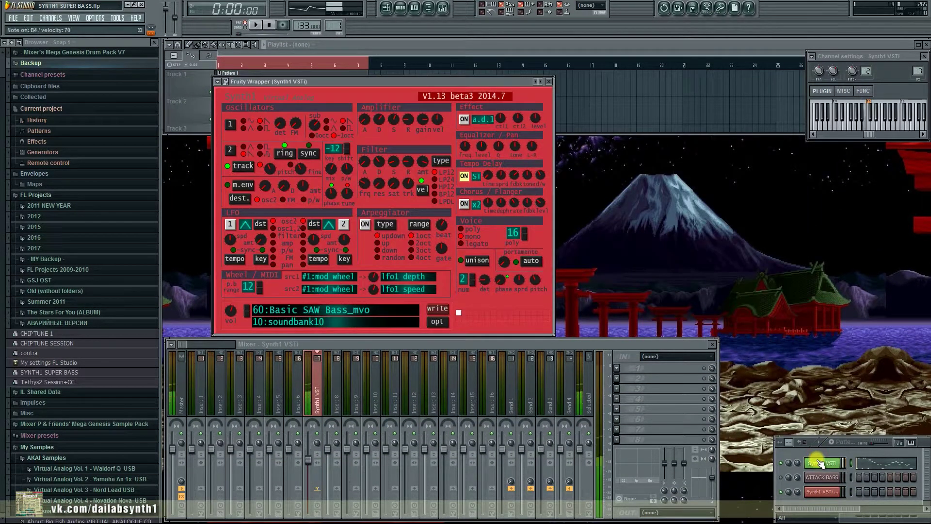
{"action": "left_click", "coordinate": [822, 492]}
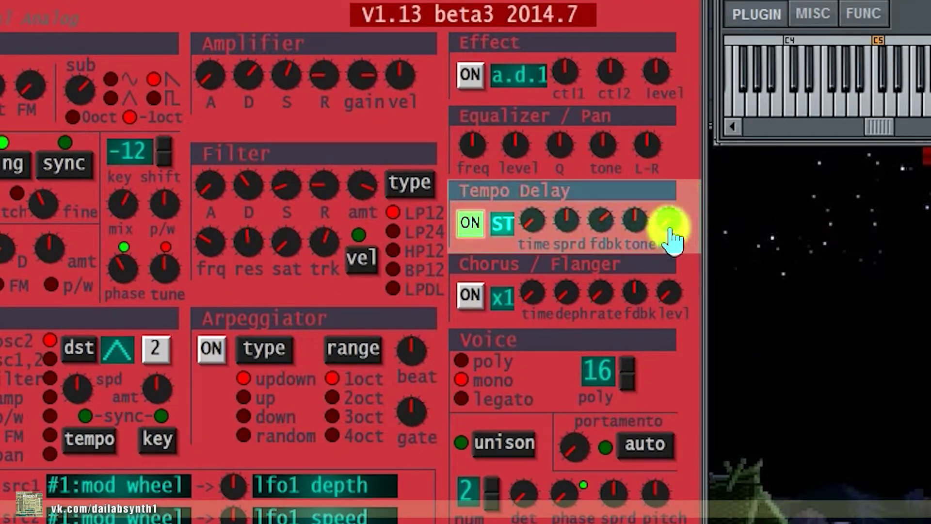
{"action": "left_click_drag", "start_coordinate": [670, 224], "coordinate": [689, 149]}
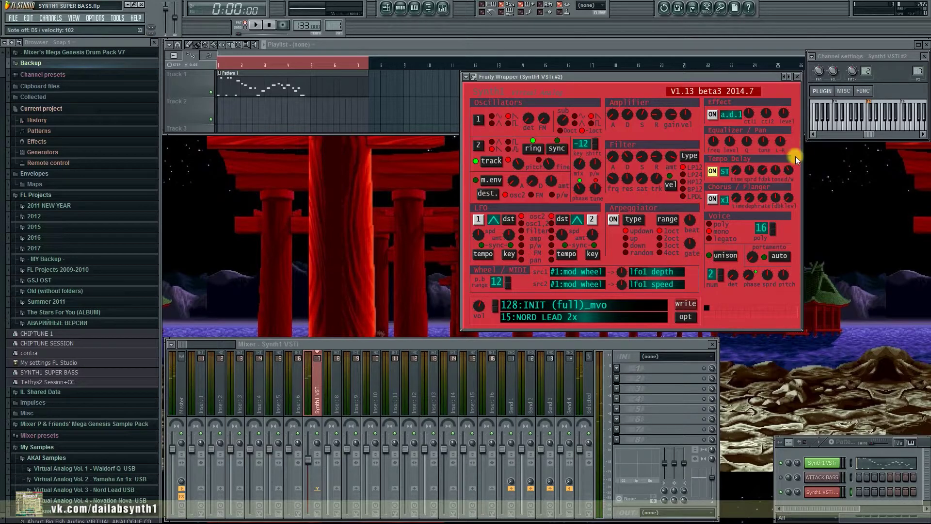
{"action": "left_click", "coordinate": [833, 464]}
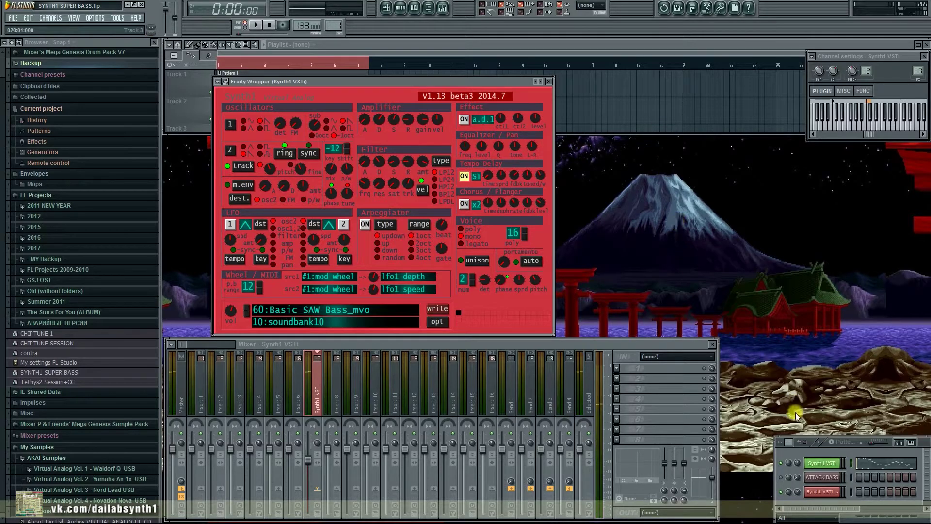
{"action": "left_click", "coordinate": [820, 493]}
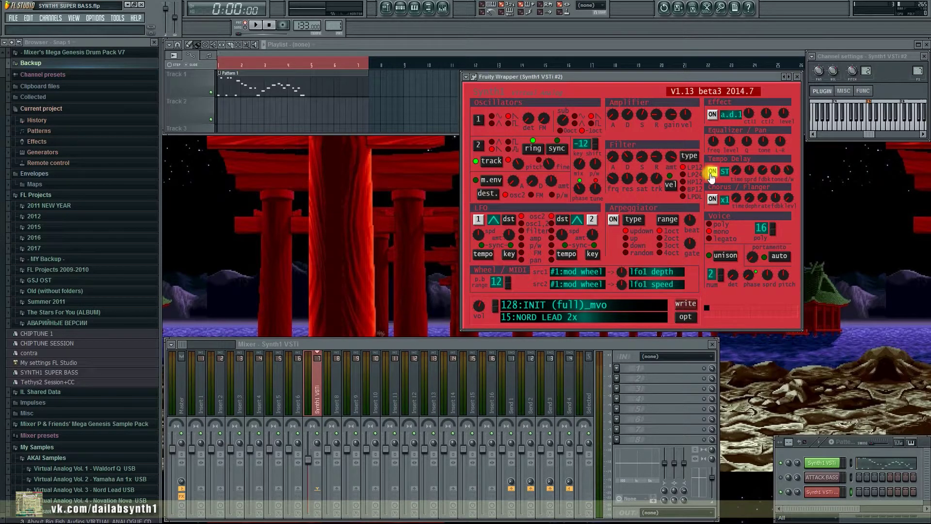
Step: Open the master track's Signal Analyzer and Voxengo SPAN, and arrange both so they are visible beside the INIT patch's synth window
{"action": "left_click_drag", "start_coordinate": [734, 75], "coordinate": [515, 82]}
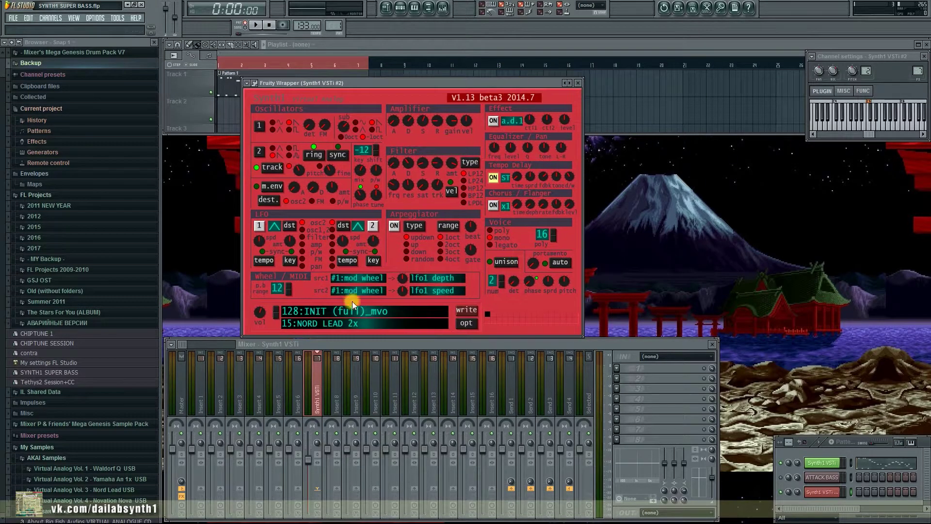
{"action": "left_click", "coordinate": [182, 386]}
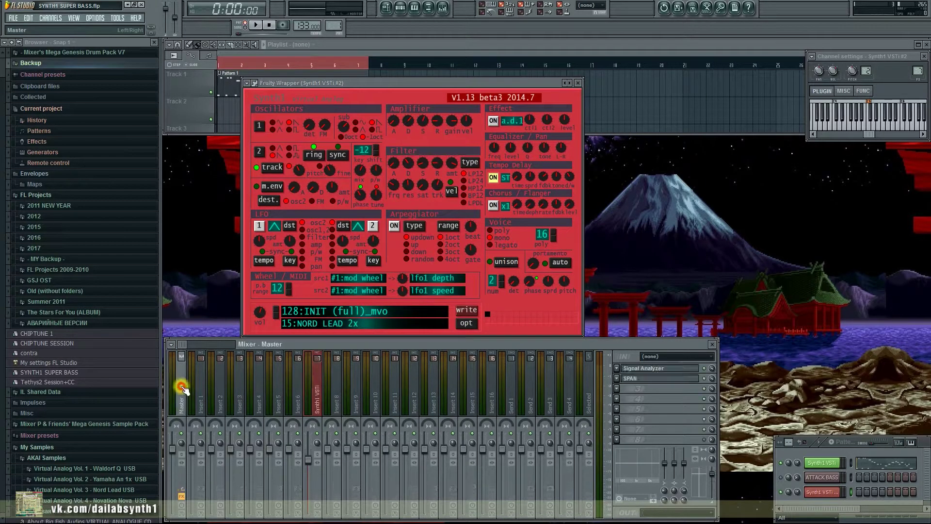
{"action": "left_click", "coordinate": [661, 368]}
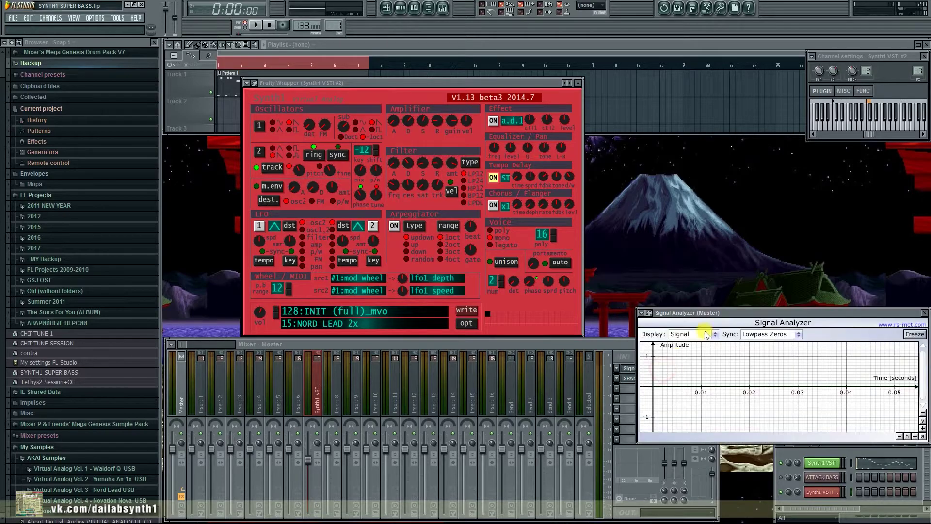
{"action": "left_click", "coordinate": [629, 378]}
{"action": "left_click_drag", "start_coordinate": [605, 173], "coordinate": [848, 41]}
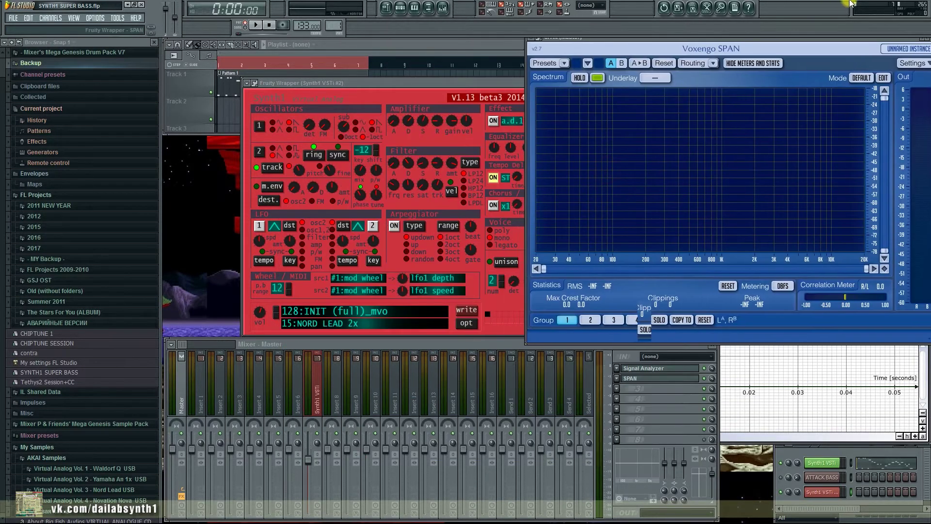
{"action": "left_click", "coordinate": [747, 441]}
{"action": "left_click_drag", "start_coordinate": [758, 321], "coordinate": [744, 337]}
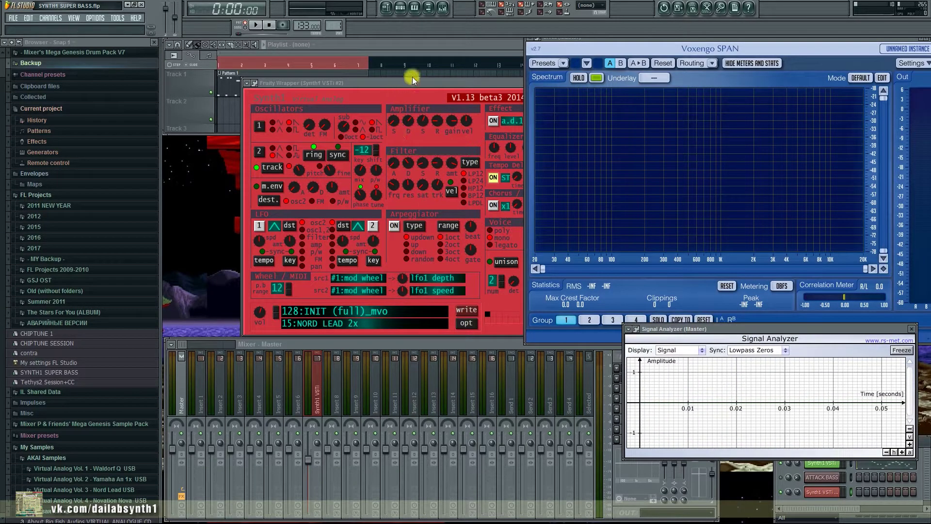
{"action": "left_click_drag", "start_coordinate": [485, 83], "coordinate": [403, 80]}
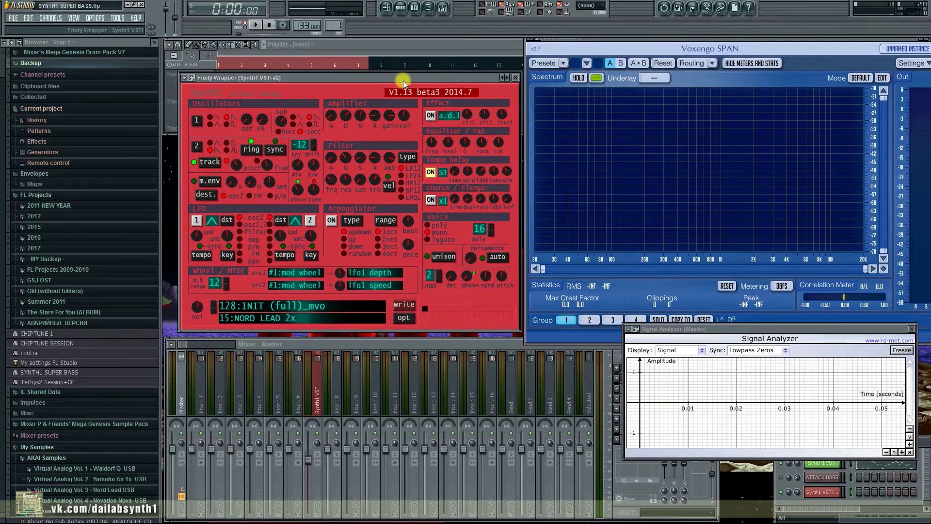
Step: Bypass the tempo delay and compare the INIT-based patch with the Basic SAW Bass_mvo patch
{"action": "left_click", "coordinate": [432, 175]}
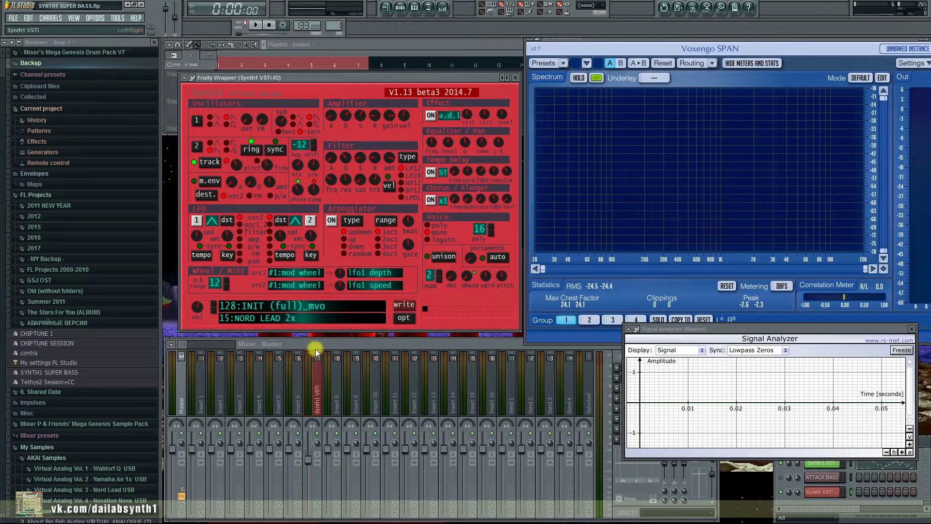
{"action": "left_click", "coordinate": [820, 492]}
{"action": "left_click", "coordinate": [820, 462]}
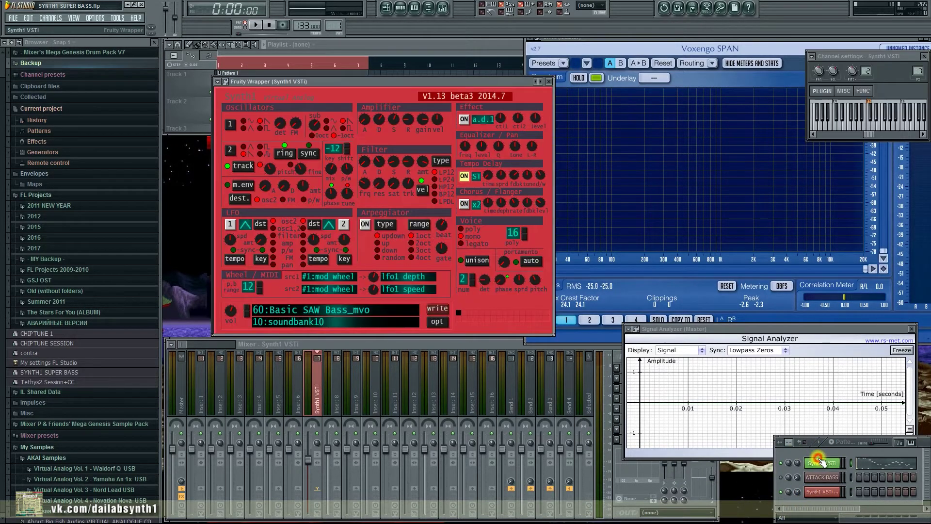
{"action": "left_click", "coordinate": [814, 497]}
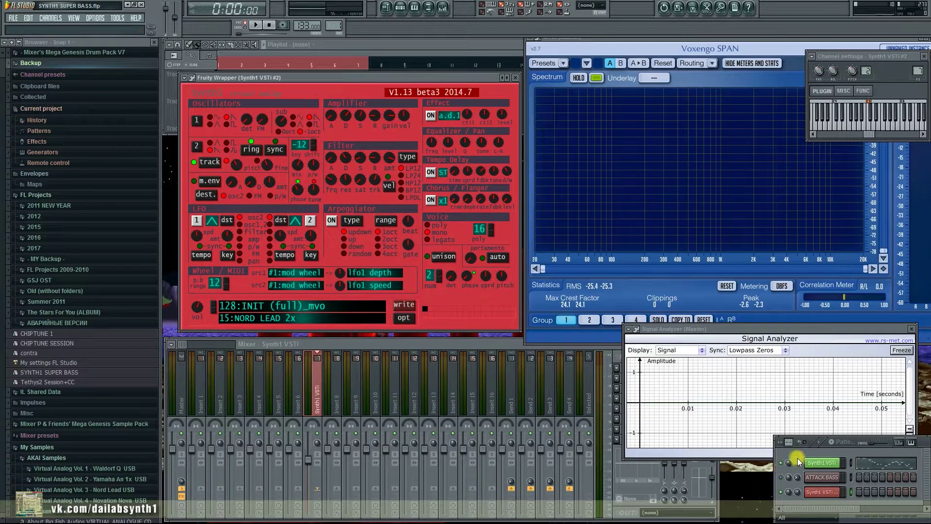
Step: Widen the channel rack until the full Pattern 1 name fits, and shift the synth window slightly
{"action": "left_click_drag", "start_coordinate": [922, 445], "coordinate": [912, 445]}
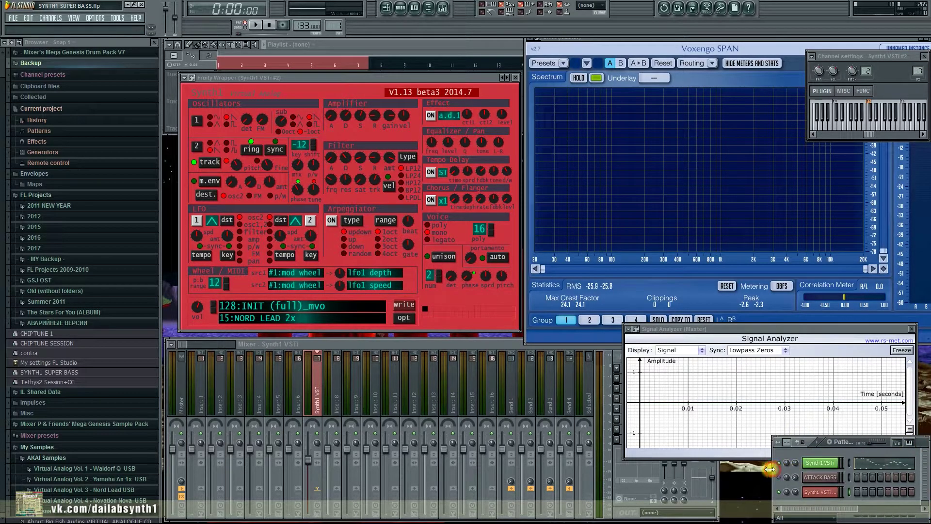
{"action": "left_click_drag", "start_coordinate": [773, 469], "coordinate": [758, 471]}
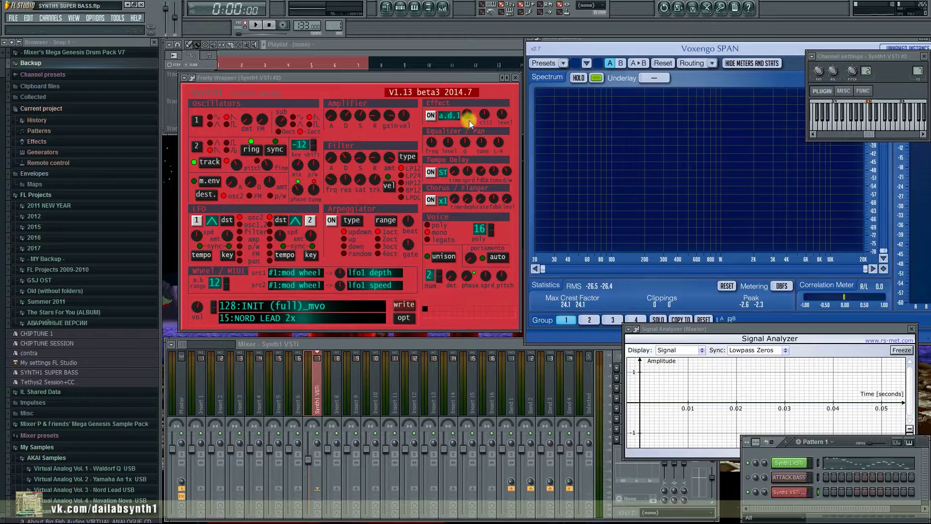
{"action": "mouse_move", "coordinate": [450, 77]}
{"action": "left_mouse_down"}
{"action": "mouse_move", "coordinate": [454, 86]}
{"action": "mouse_move", "coordinate": [450, 80]}
{"action": "left_mouse_up"}
Step: Audition Pattern 1 while watching both analyzers, and stop playback
{"action": "left_click", "coordinate": [432, 174]}
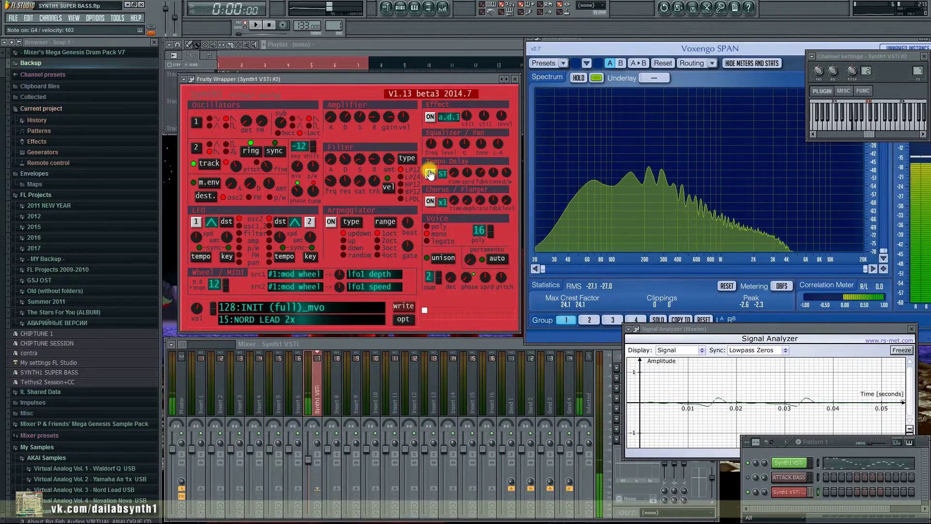
{"action": "key", "text": "space"}
{"action": "left_click", "coordinate": [403, 170]}
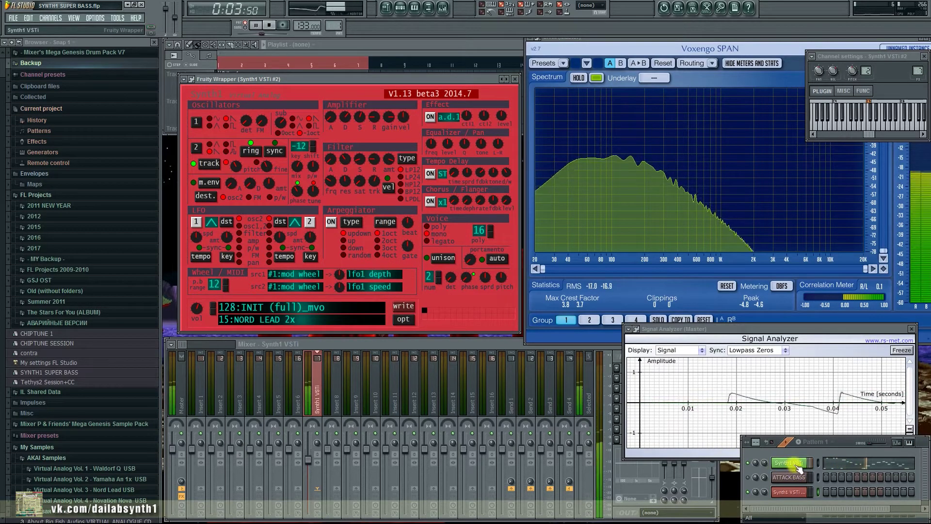
{"action": "left_click", "coordinate": [268, 27]}
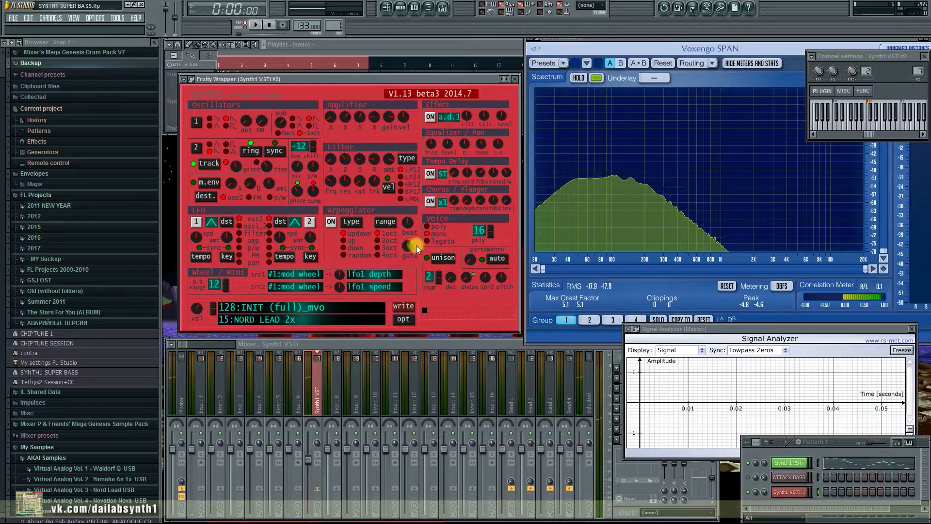
Step: Reopen the INIT-based Synth1 VSTi #2 patch and play several notes on it with the tempo delay off
{"action": "left_click", "coordinate": [789, 492]}
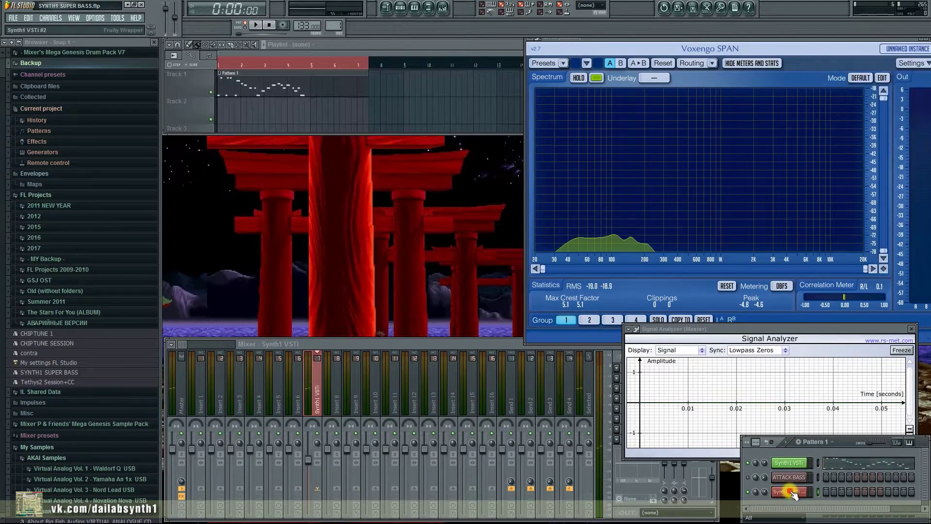
{"action": "left_click", "coordinate": [791, 491]}
{"action": "key", "text": "w"}
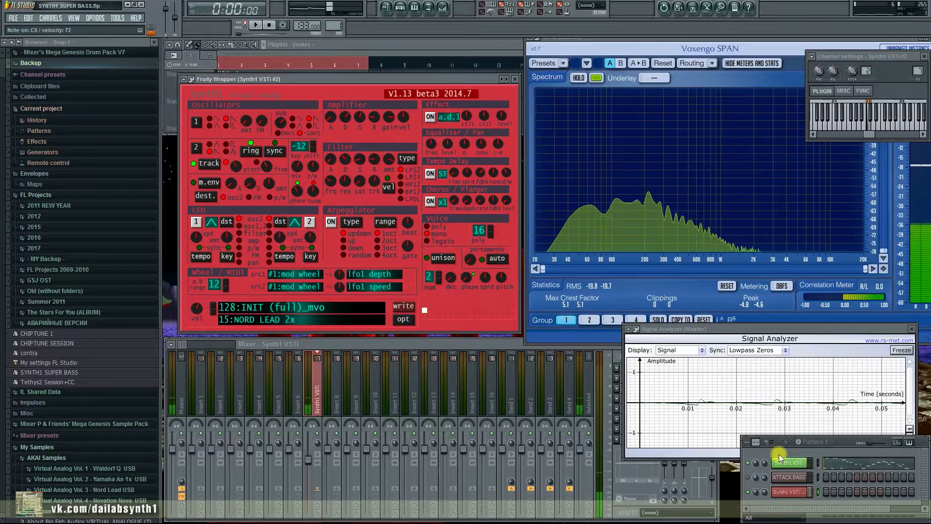
{"action": "key", "text": "x"}
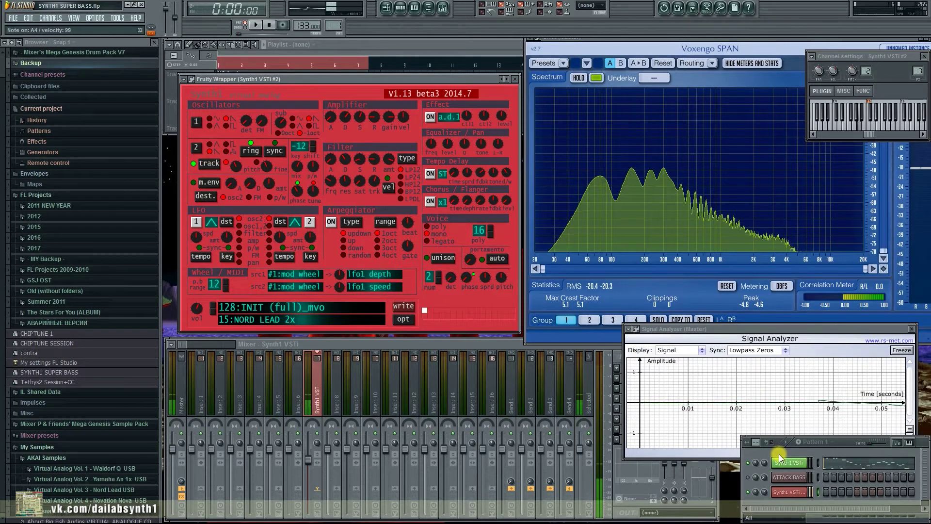
{"action": "key", "text": "c"}
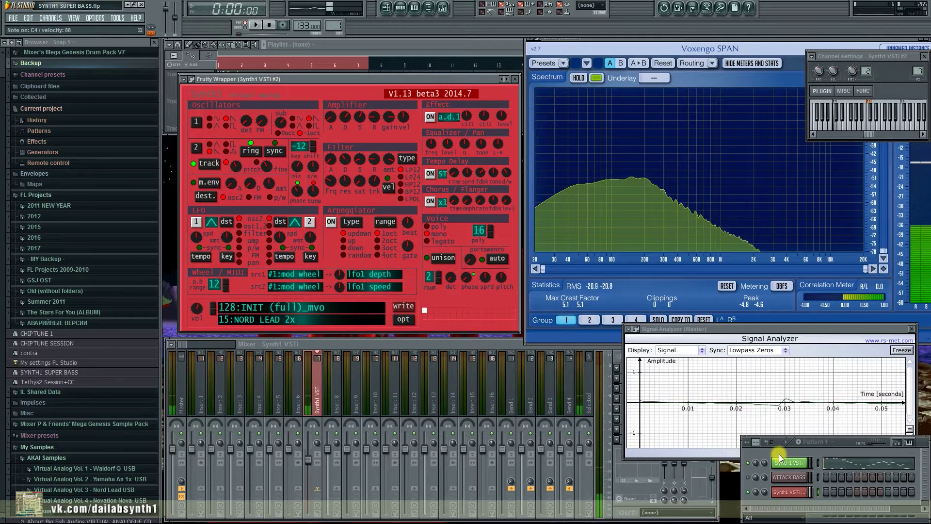
{"action": "key", "text": "q"}
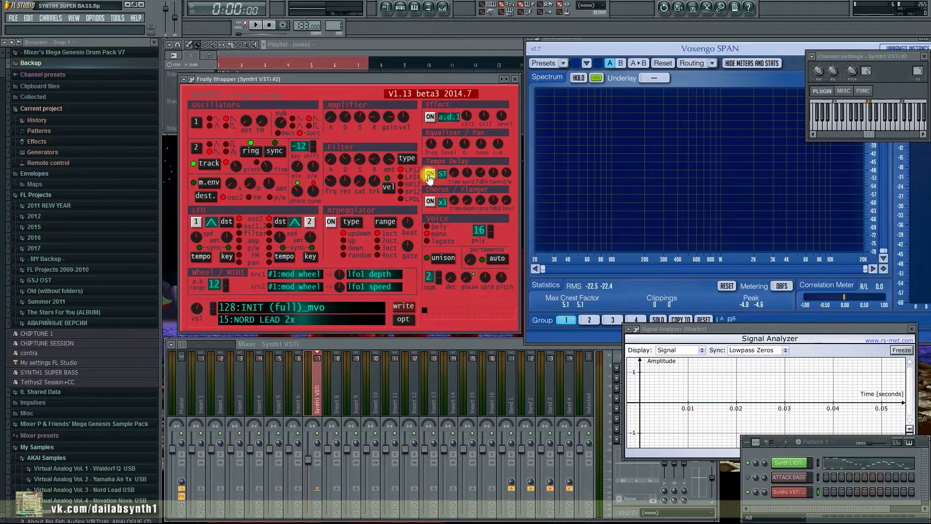
Step: Switch the tempo delay back on and play several notes to hear its effect on the bass
{"action": "key", "text": "b"}
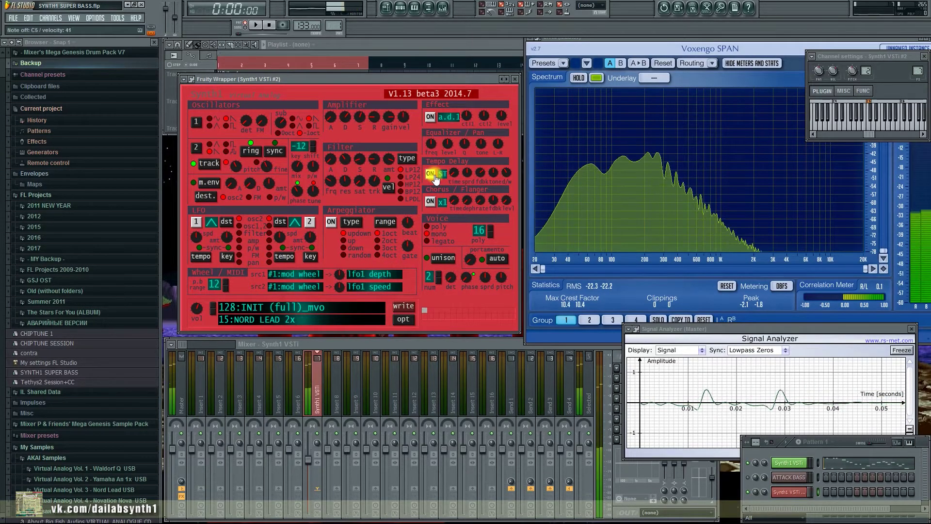
{"action": "key", "text": "v"}
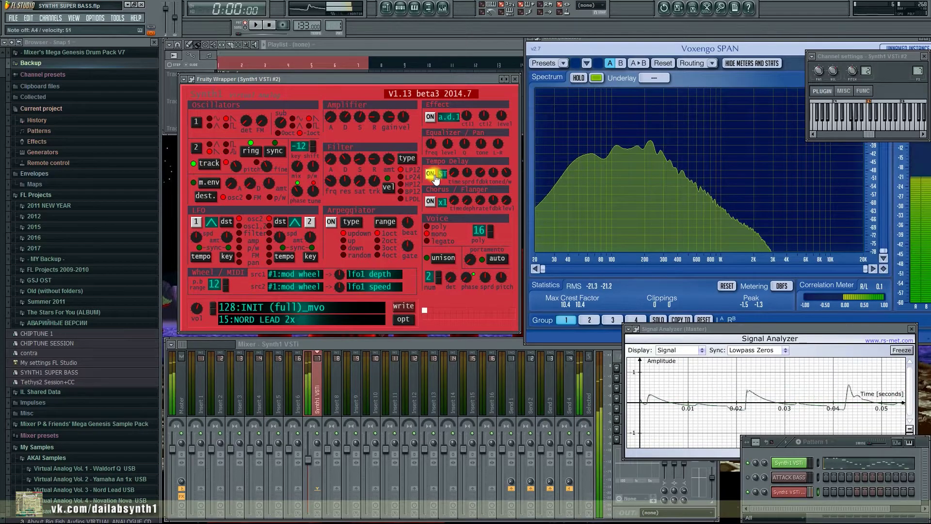
{"action": "key", "text": "w"}
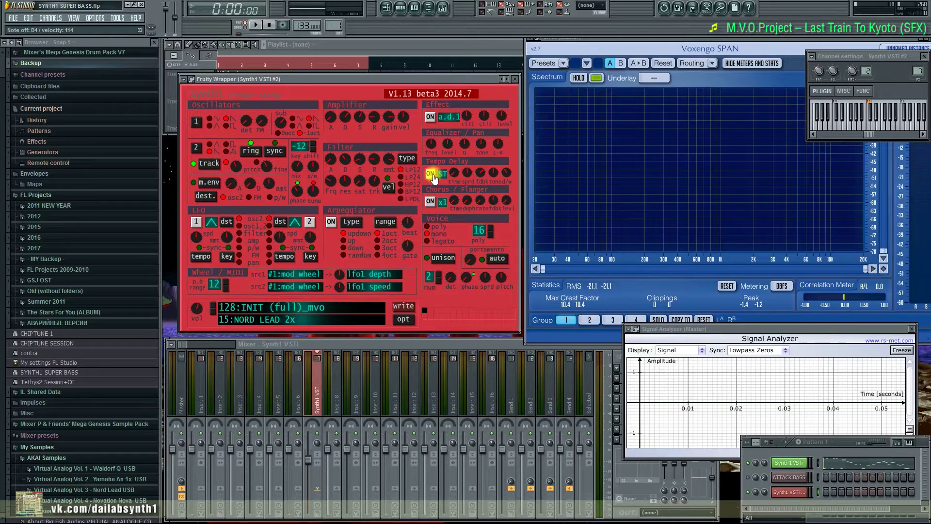
Step: Play notes on the Basic SAW Bass_mvo patch and on the completed INIT-based patch for a final comparison
{"action": "left_click_drag", "start_coordinate": [378, 81], "coordinate": [380, 83]}
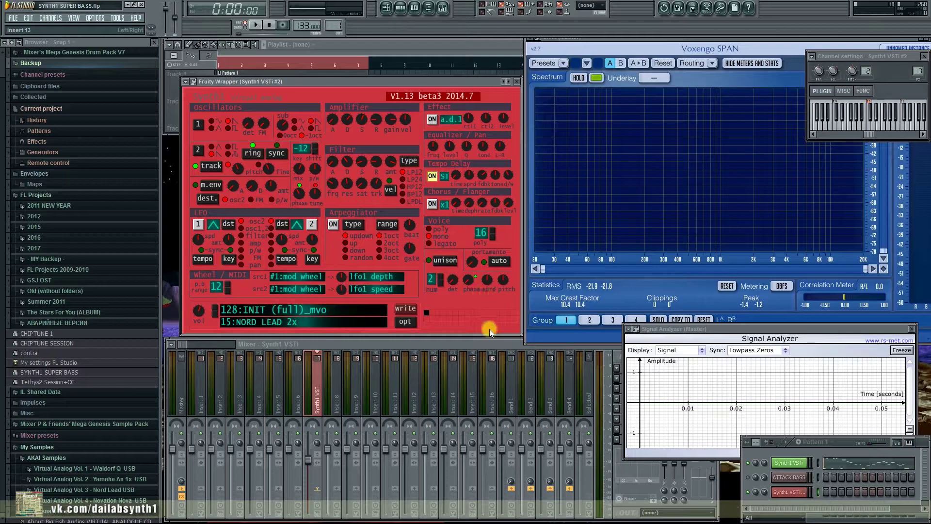
{"action": "left_click", "coordinate": [791, 464]}
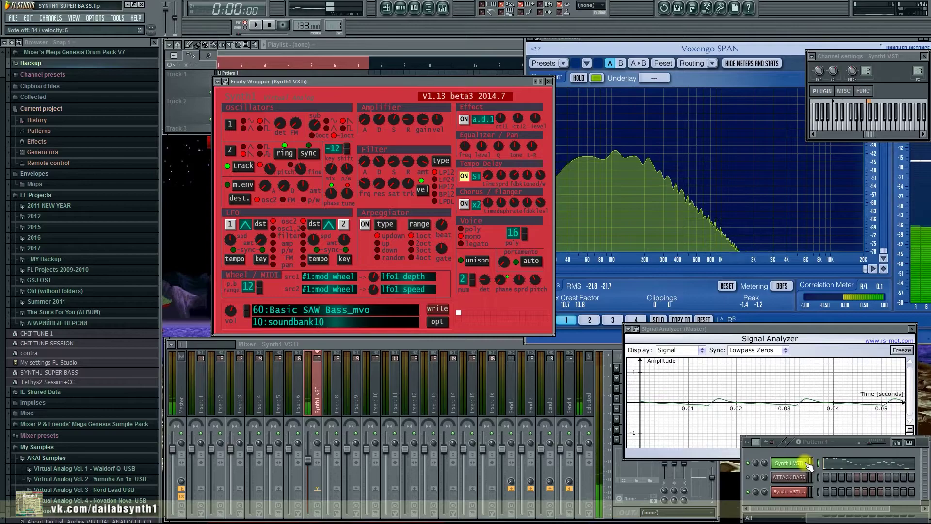
{"action": "left_click", "coordinate": [789, 492]}
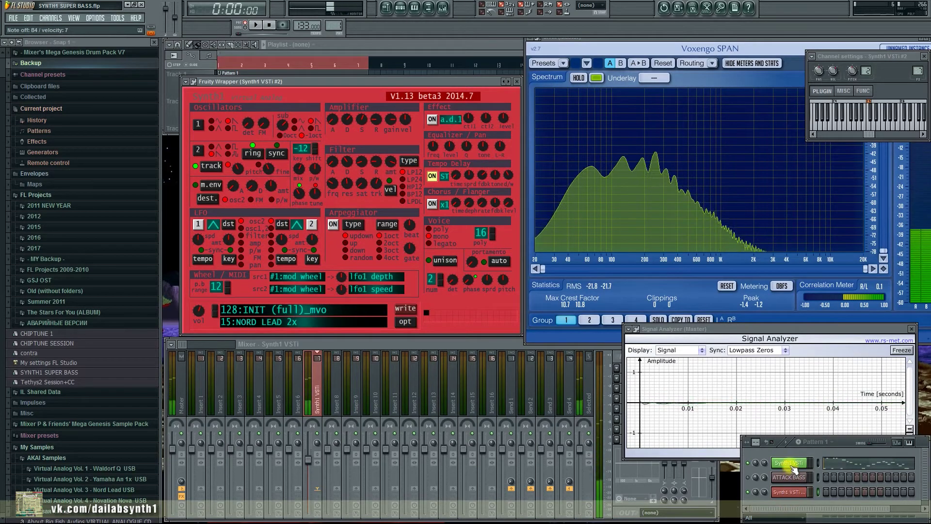